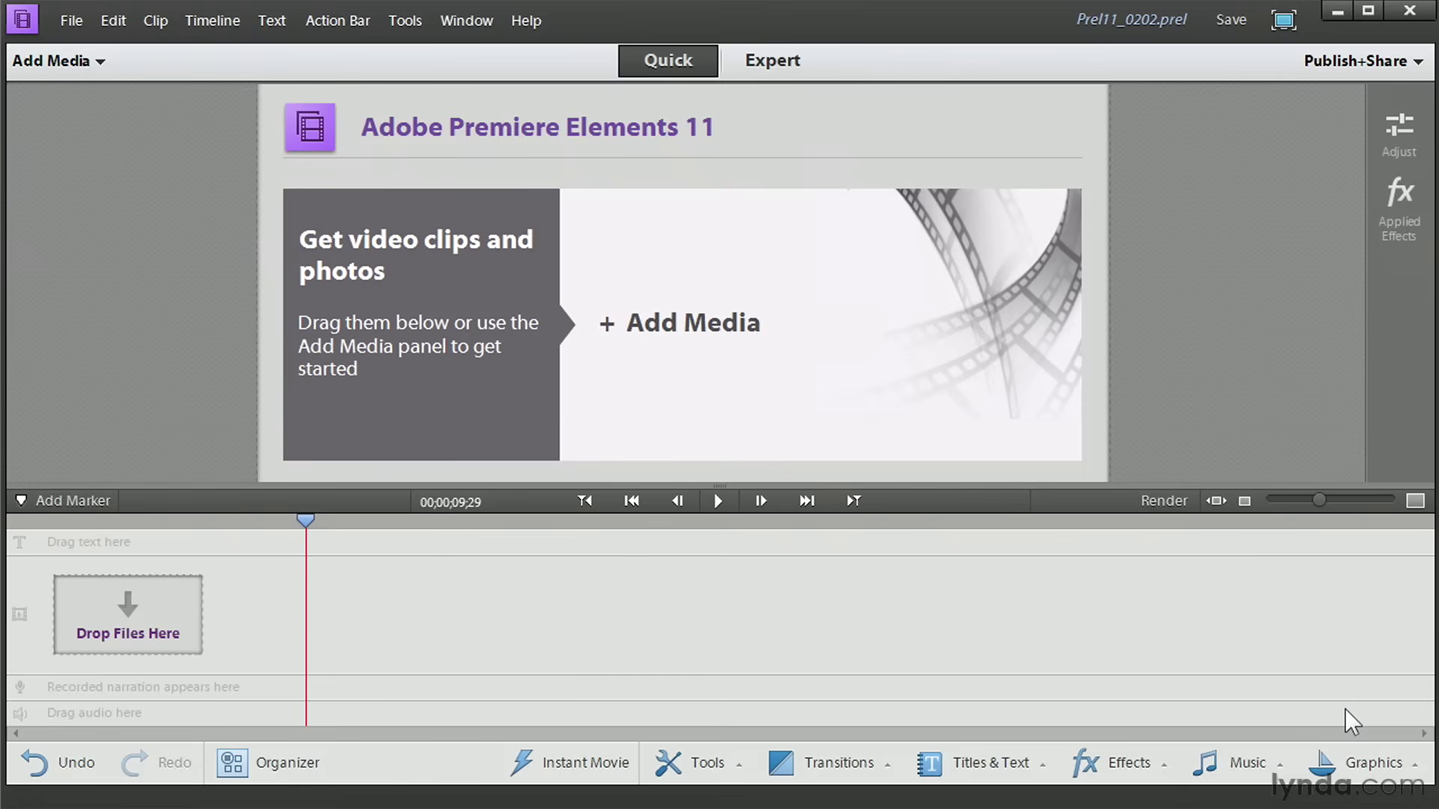
Import LoadingTruck1 from the Project Assets folder through Add Media's Files and folders option
{"action": "left_click", "coordinate": [37, 60]}
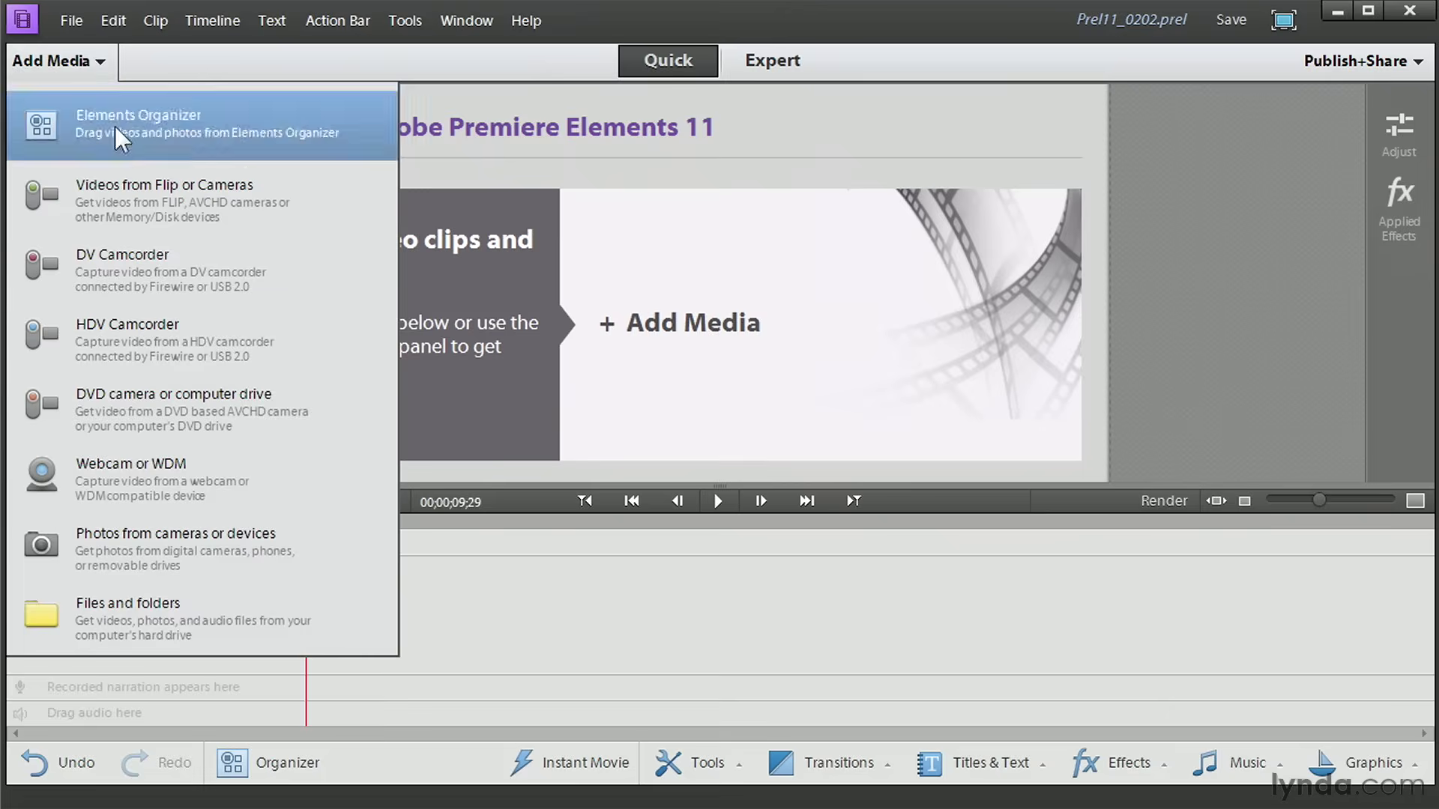
{"action": "left_click", "coordinate": [244, 617]}
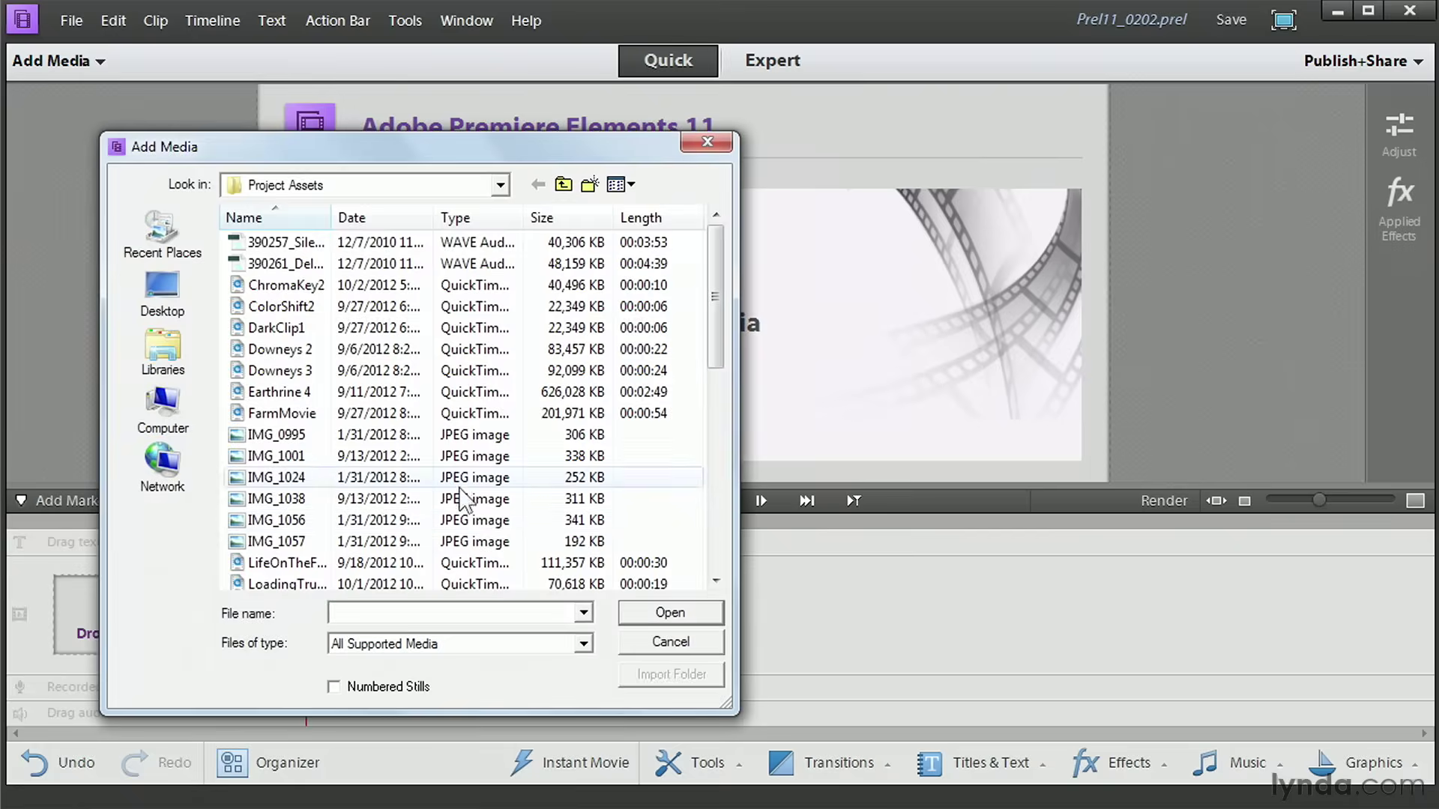
{"action": "left_click", "coordinate": [308, 582]}
{"action": "left_click", "coordinate": [629, 611]}
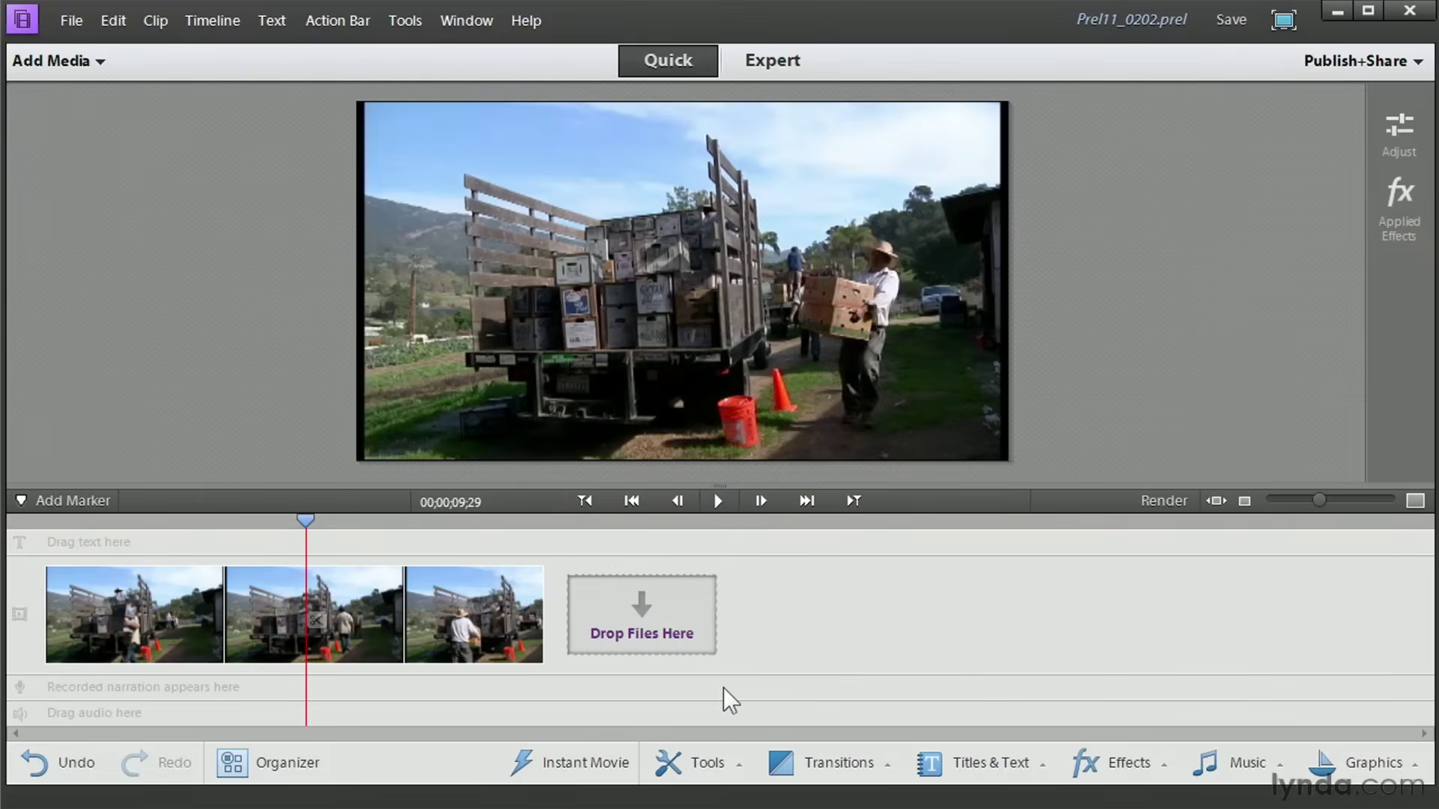
In Expert view, drag LoadingTruck3.mov from Project Assets onto Video 1 right after LoadingTruck1
{"action": "left_click", "coordinate": [758, 57]}
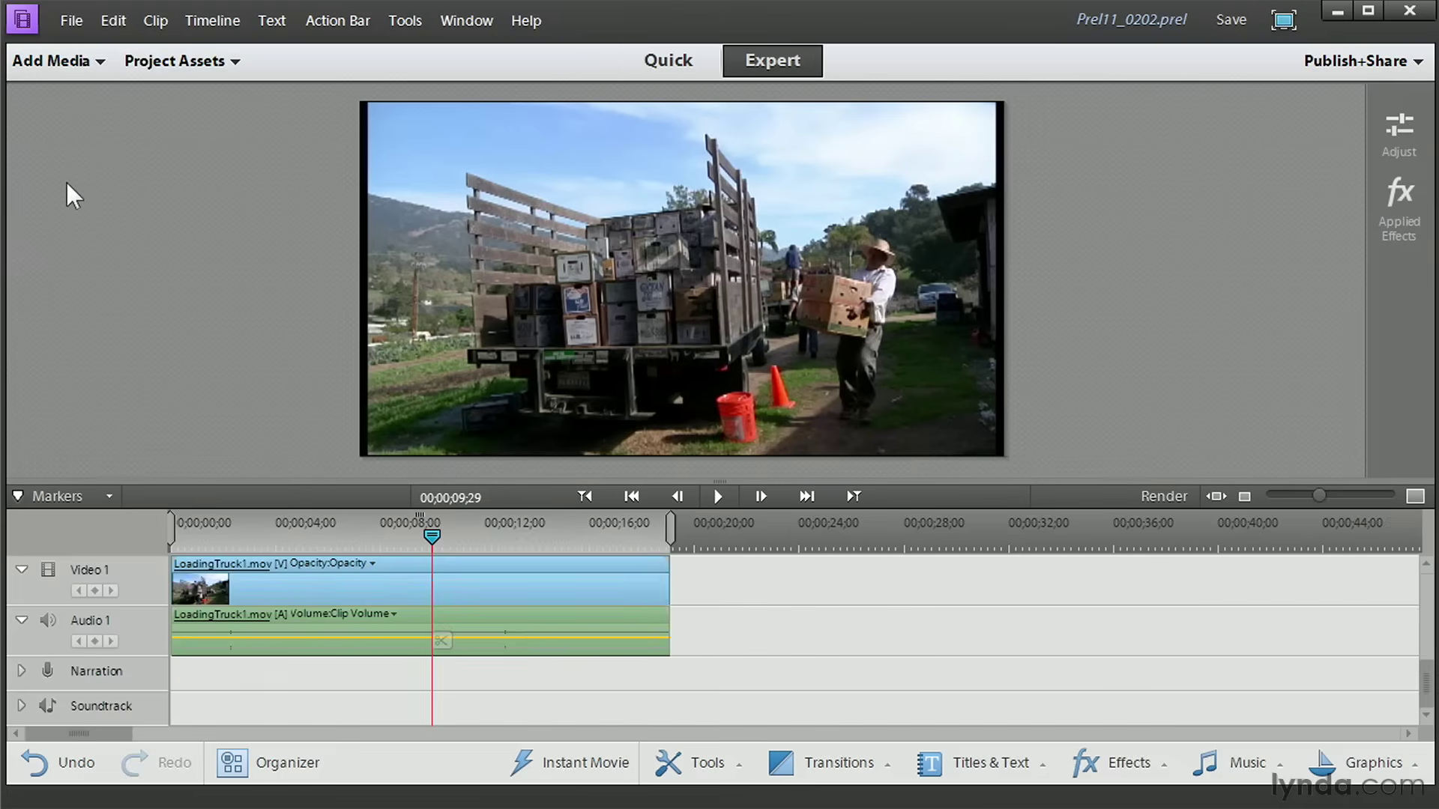
{"action": "left_click", "coordinate": [208, 66]}
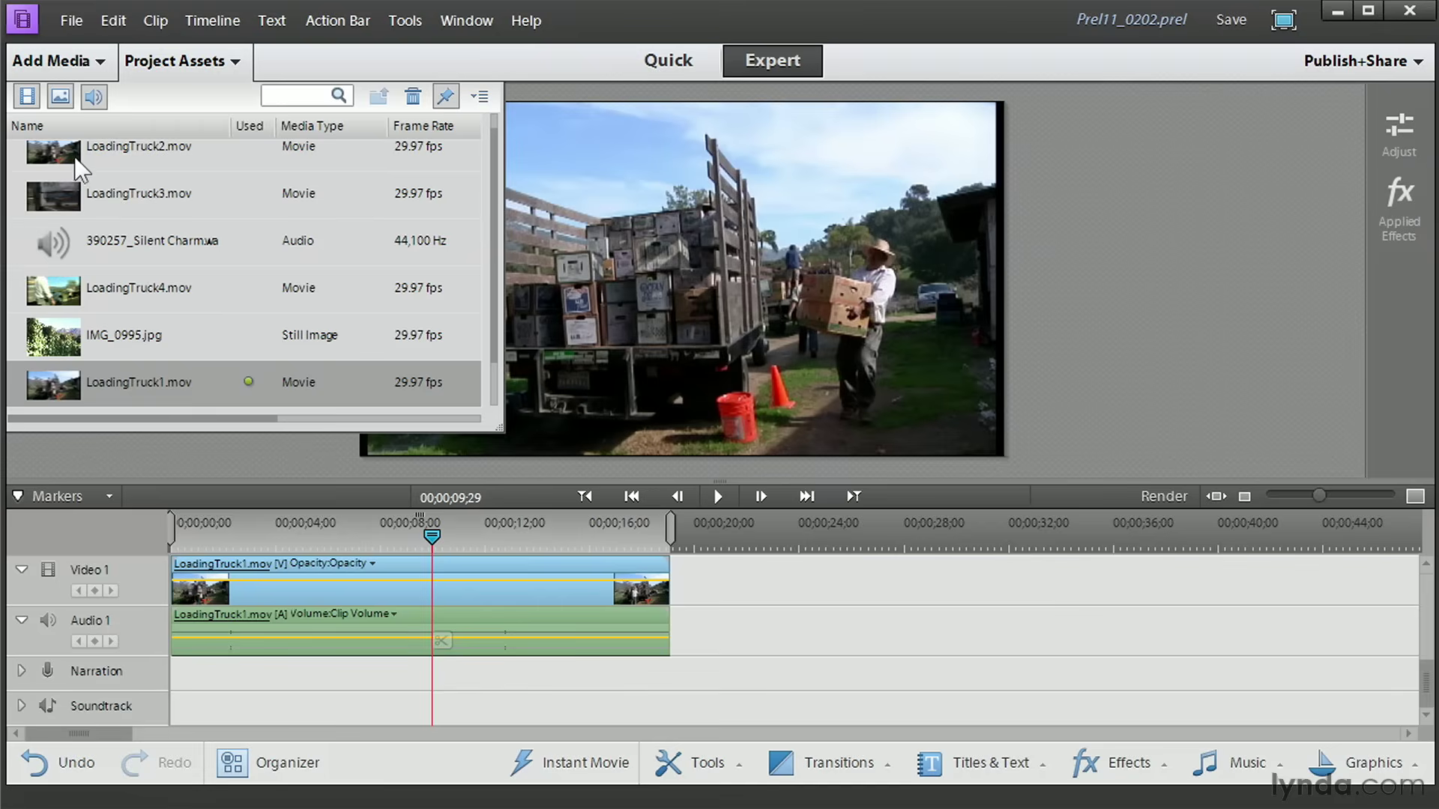
{"action": "left_click_drag", "start_coordinate": [67, 193], "coordinate": [678, 628]}
{"action": "left_click", "coordinate": [182, 61]}
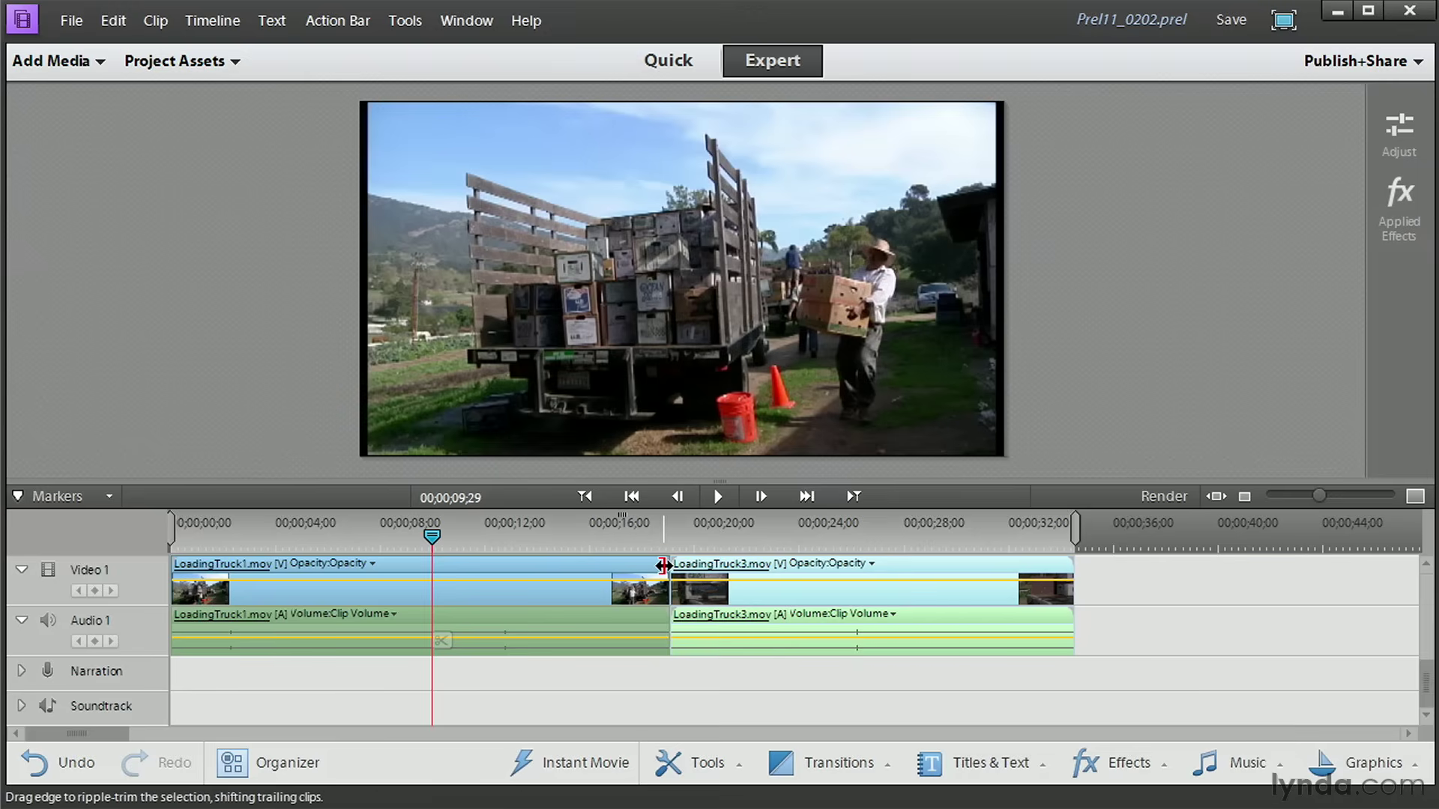
Ripple-trim the end edges of LoadingTruck1 and LoadingTruck3, shortening the sequence to about 25 seconds
{"action": "left_click_drag", "start_coordinate": [663, 565], "coordinate": [667, 567]}
{"action": "left_click", "coordinate": [753, 584]}
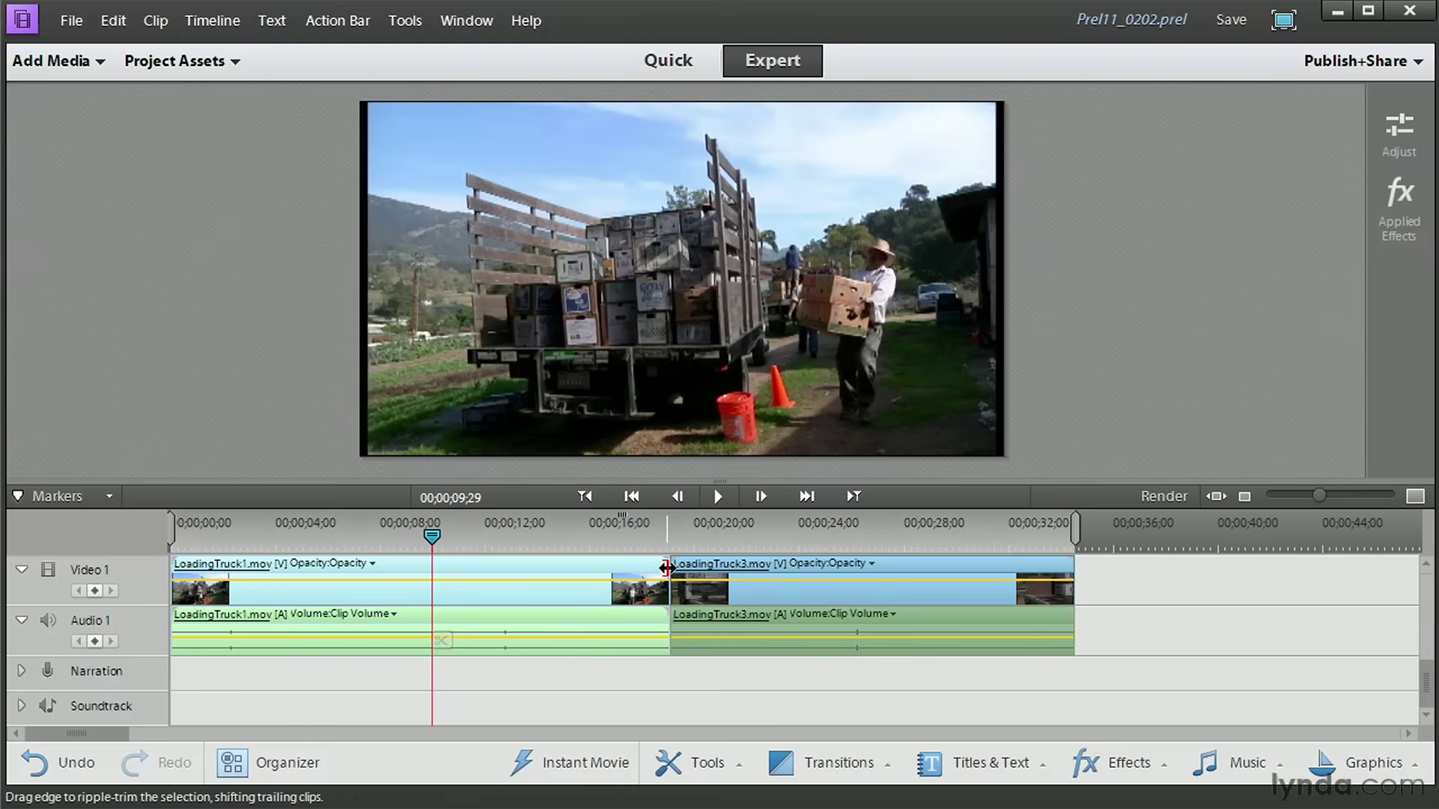
{"action": "left_click_drag", "start_coordinate": [668, 581], "coordinate": [728, 563]}
{"action": "left_click", "coordinate": [633, 568]}
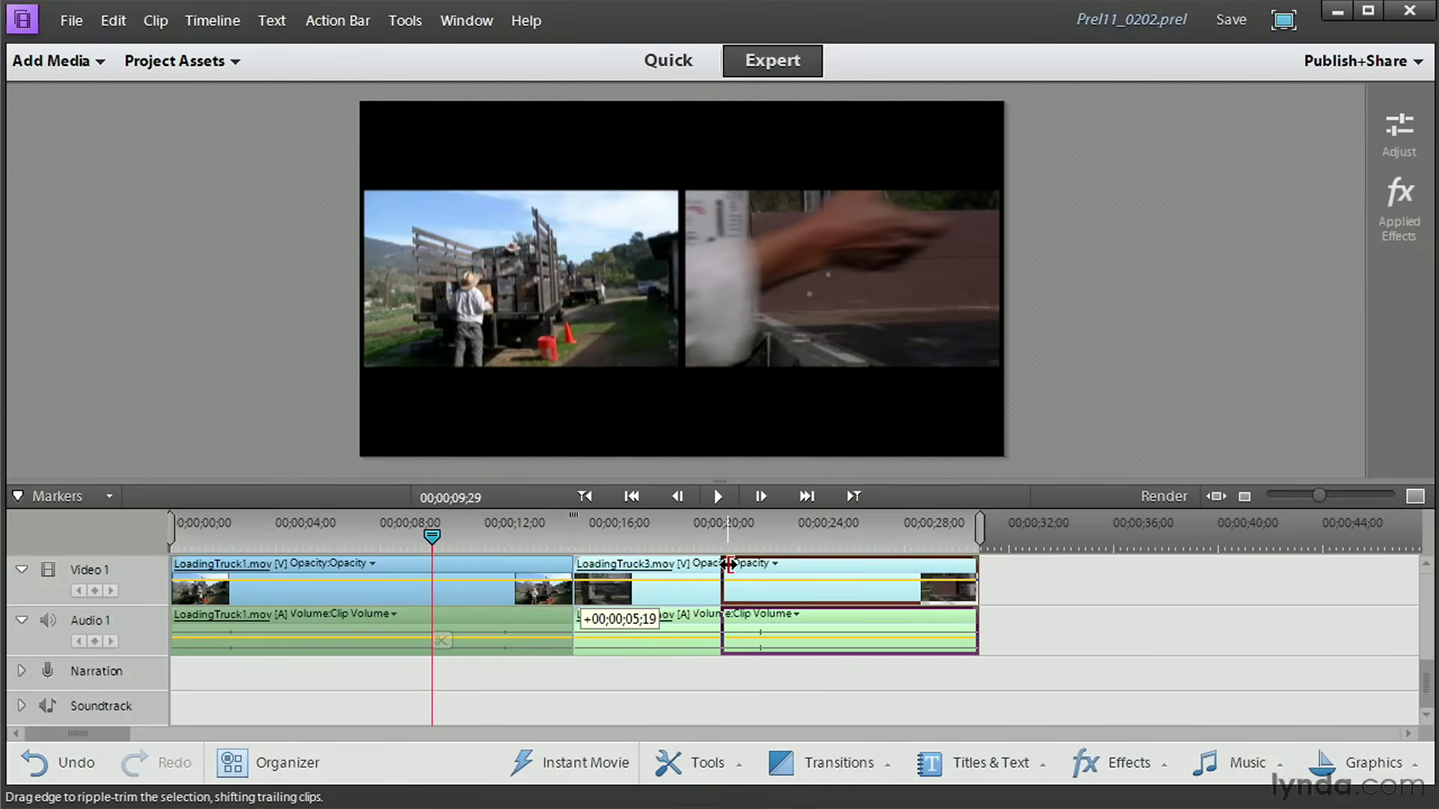
{"action": "left_click_drag", "start_coordinate": [728, 564], "coordinate": [729, 564]}
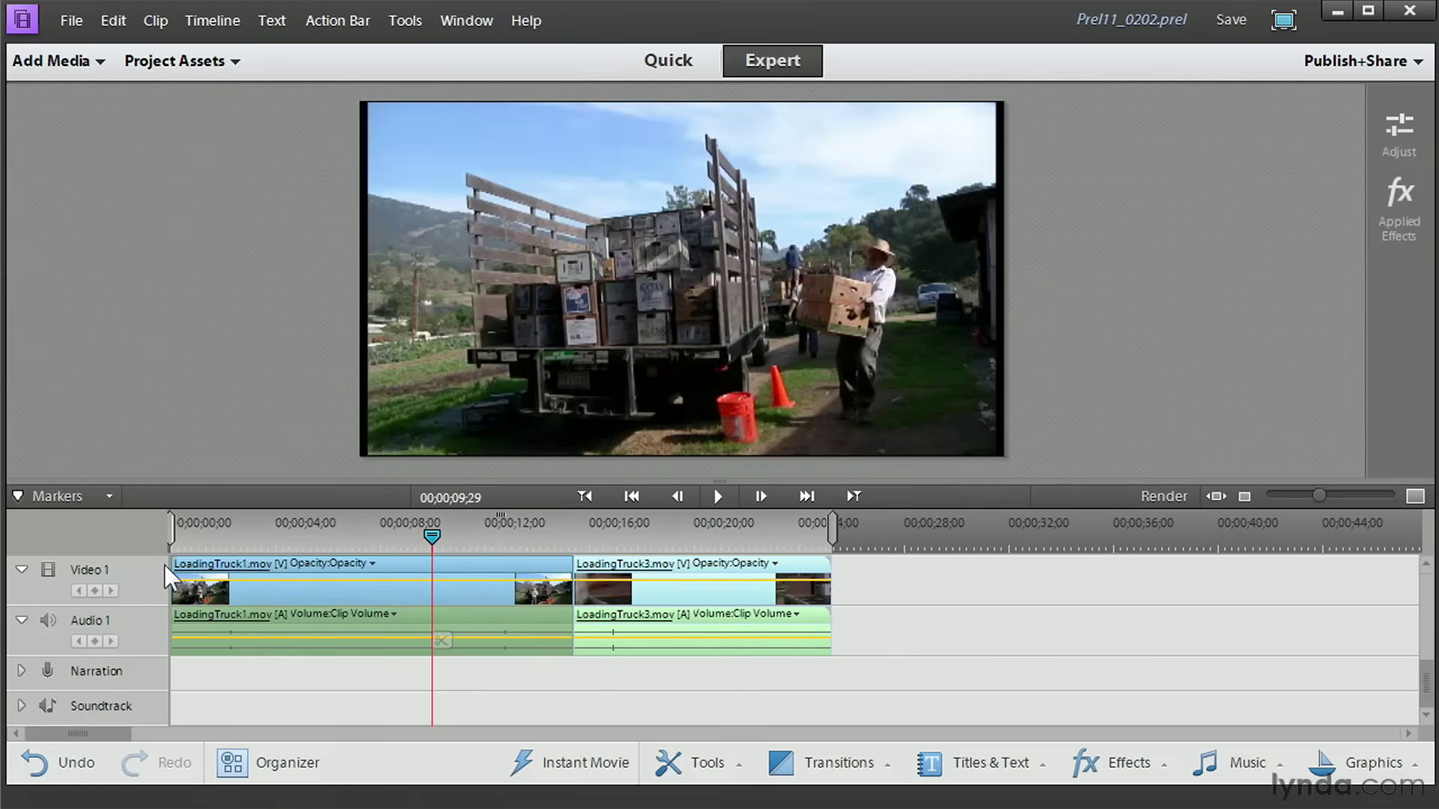
Try trimming LoadingTruck1's start edge, then return to the Quick view timeline
{"action": "mouse_move", "coordinate": [174, 564]}
{"action": "left_mouse_down"}
{"action": "mouse_move", "coordinate": [226, 573]}
{"action": "mouse_move", "coordinate": [151, 569]}
{"action": "left_mouse_up"}
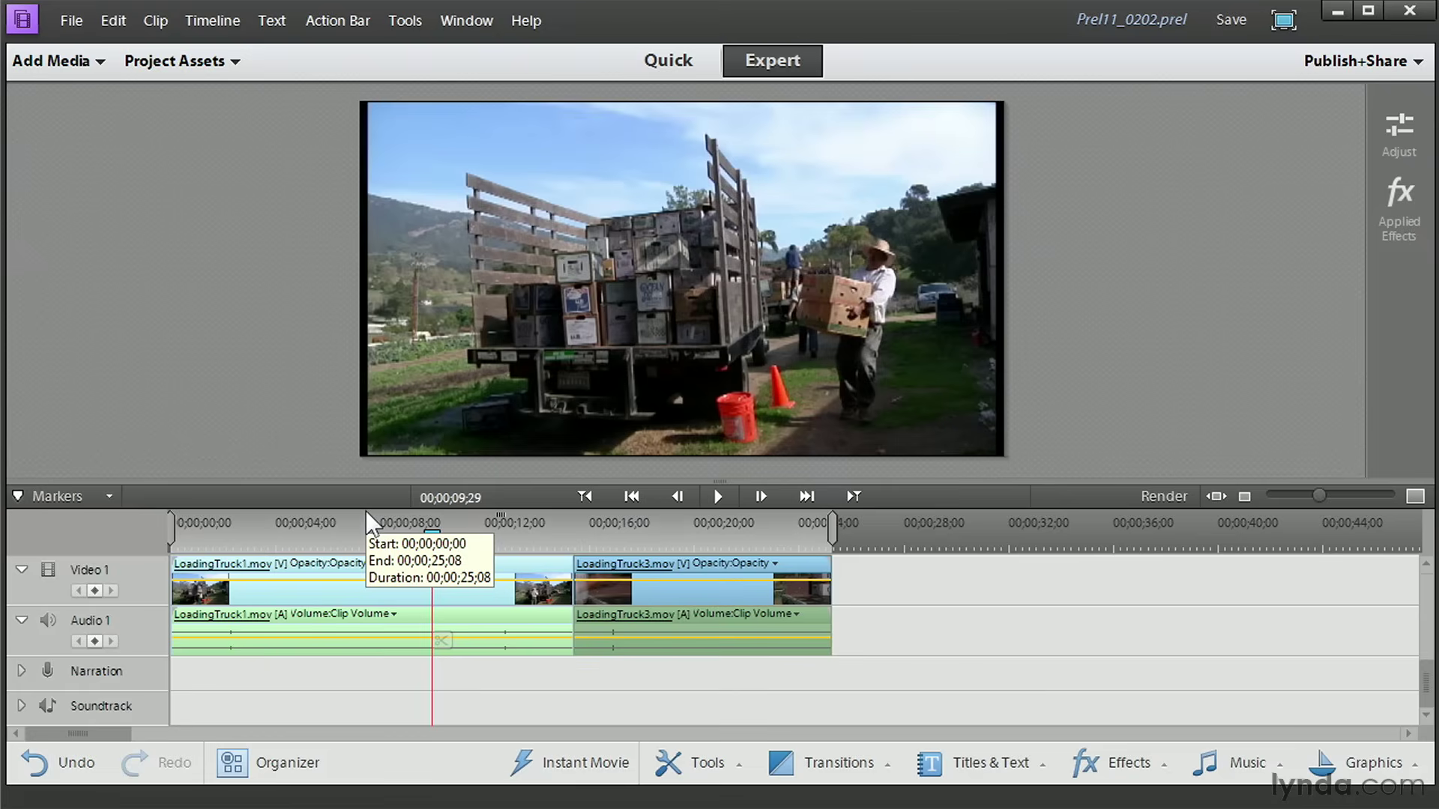
{"action": "left_click", "coordinate": [668, 60]}
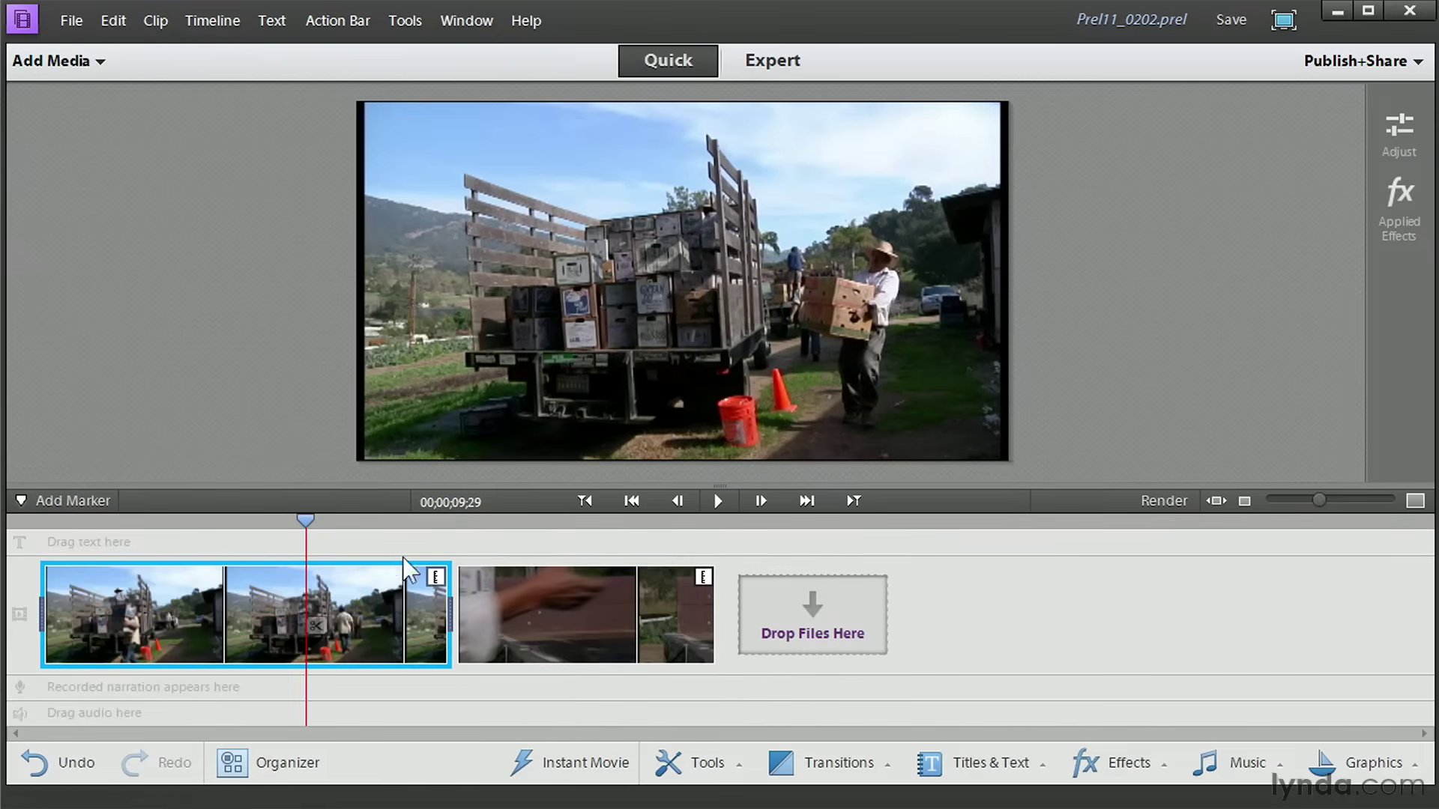
{"action": "mouse_move", "coordinate": [448, 611]}
{"action": "left_mouse_down"}
{"action": "mouse_move", "coordinate": [385, 611]}
{"action": "mouse_move", "coordinate": [551, 622]}
{"action": "mouse_move", "coordinate": [453, 622]}
{"action": "left_mouse_up"}
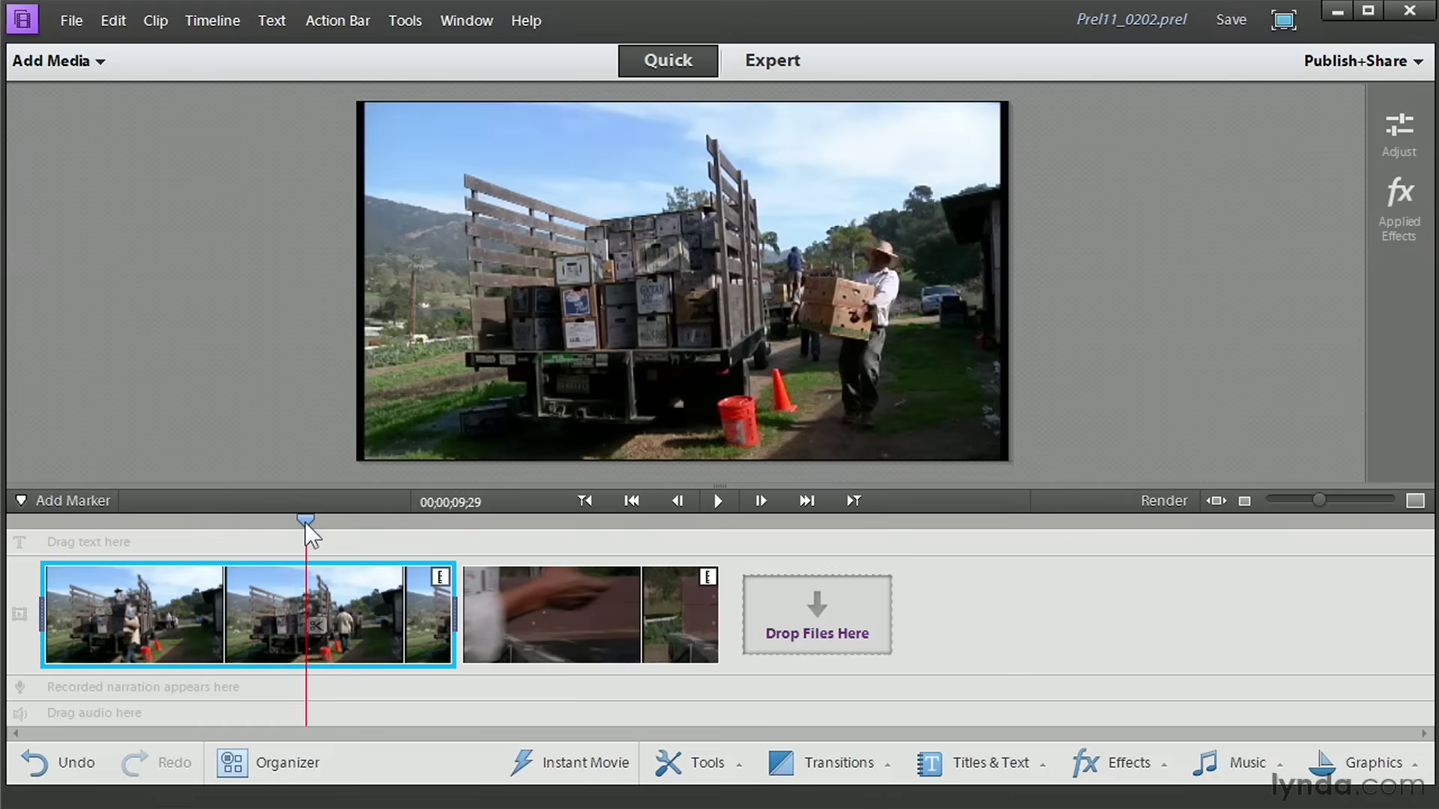
{"action": "left_click_drag", "start_coordinate": [304, 523], "coordinate": [236, 529]}
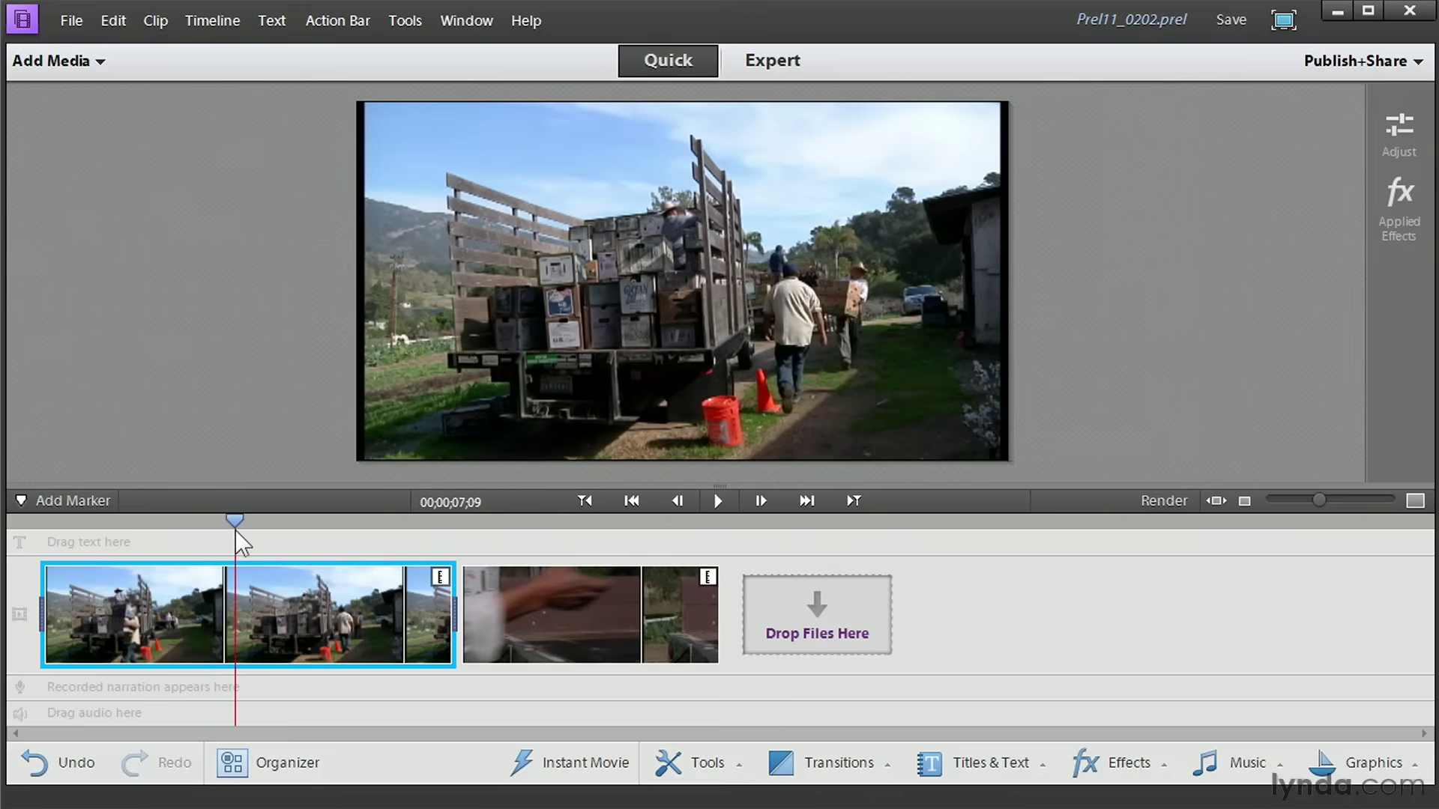
Split the first clip at 00;00;07;09, undo the split, and switch to Expert view
{"action": "left_click", "coordinate": [247, 626]}
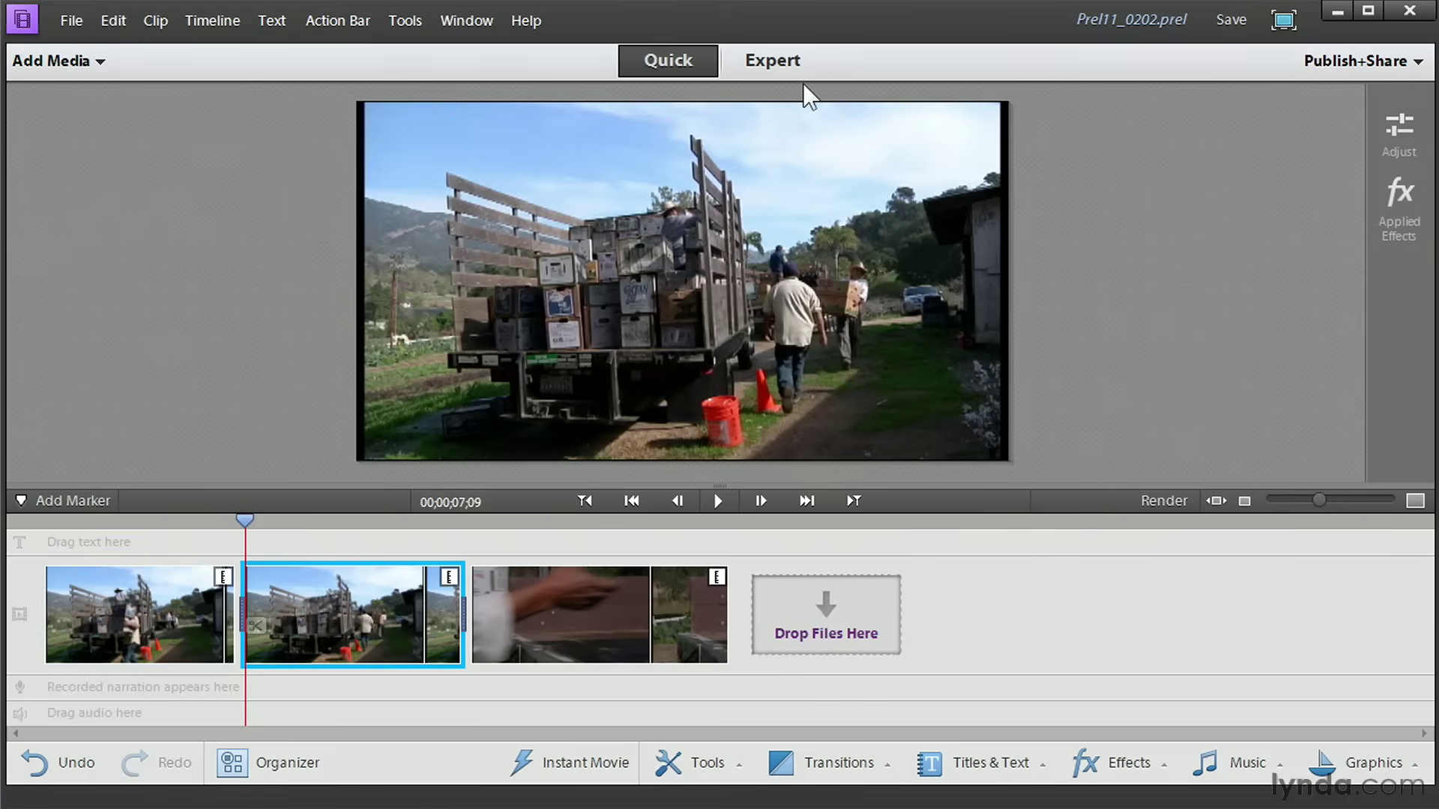
{"action": "key", "text": "ctrl+z"}
{"action": "left_click", "coordinate": [789, 61]}
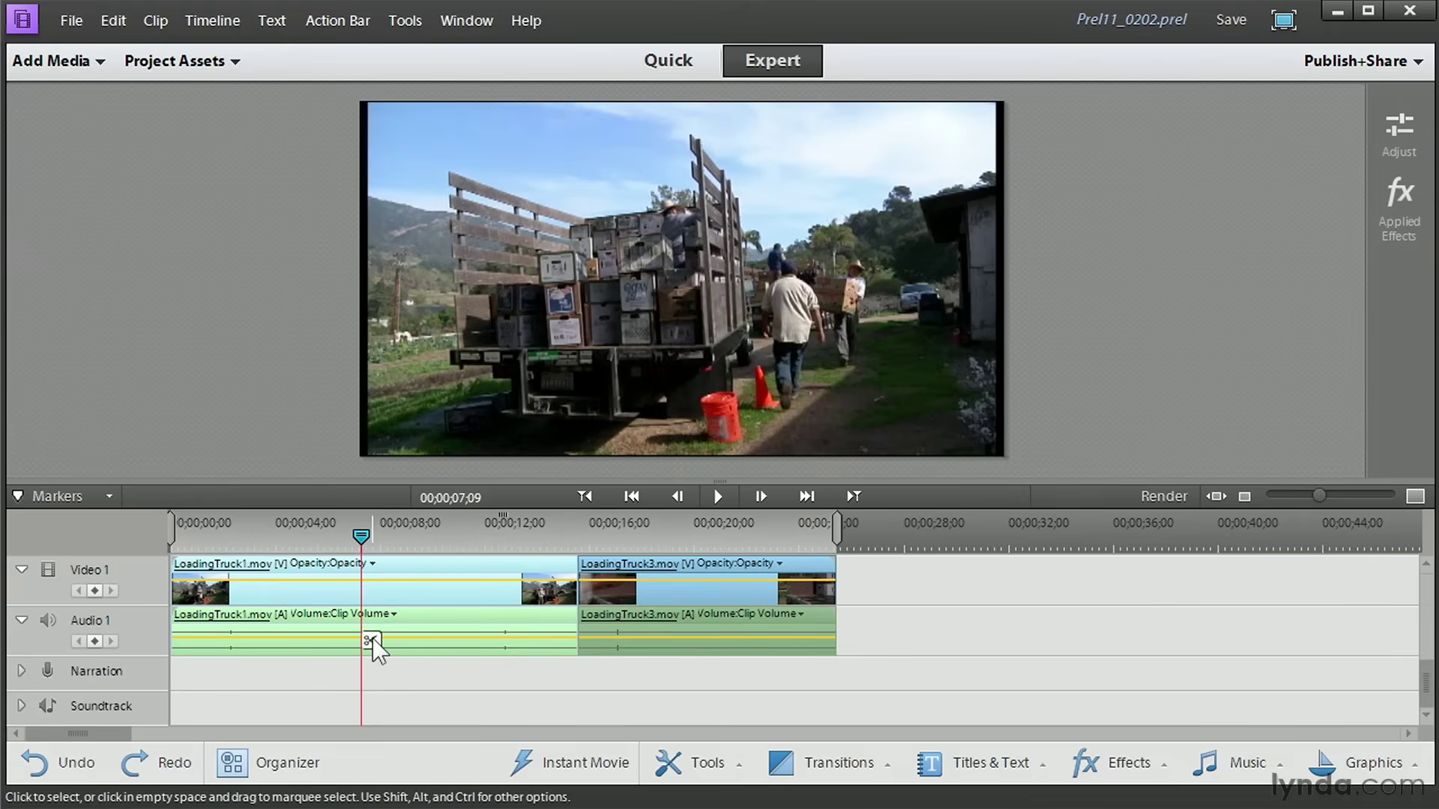
Split LoadingTruck1 at 00;00;07;09 and drag the second piece's start edge to the right
{"action": "left_click", "coordinate": [372, 638]}
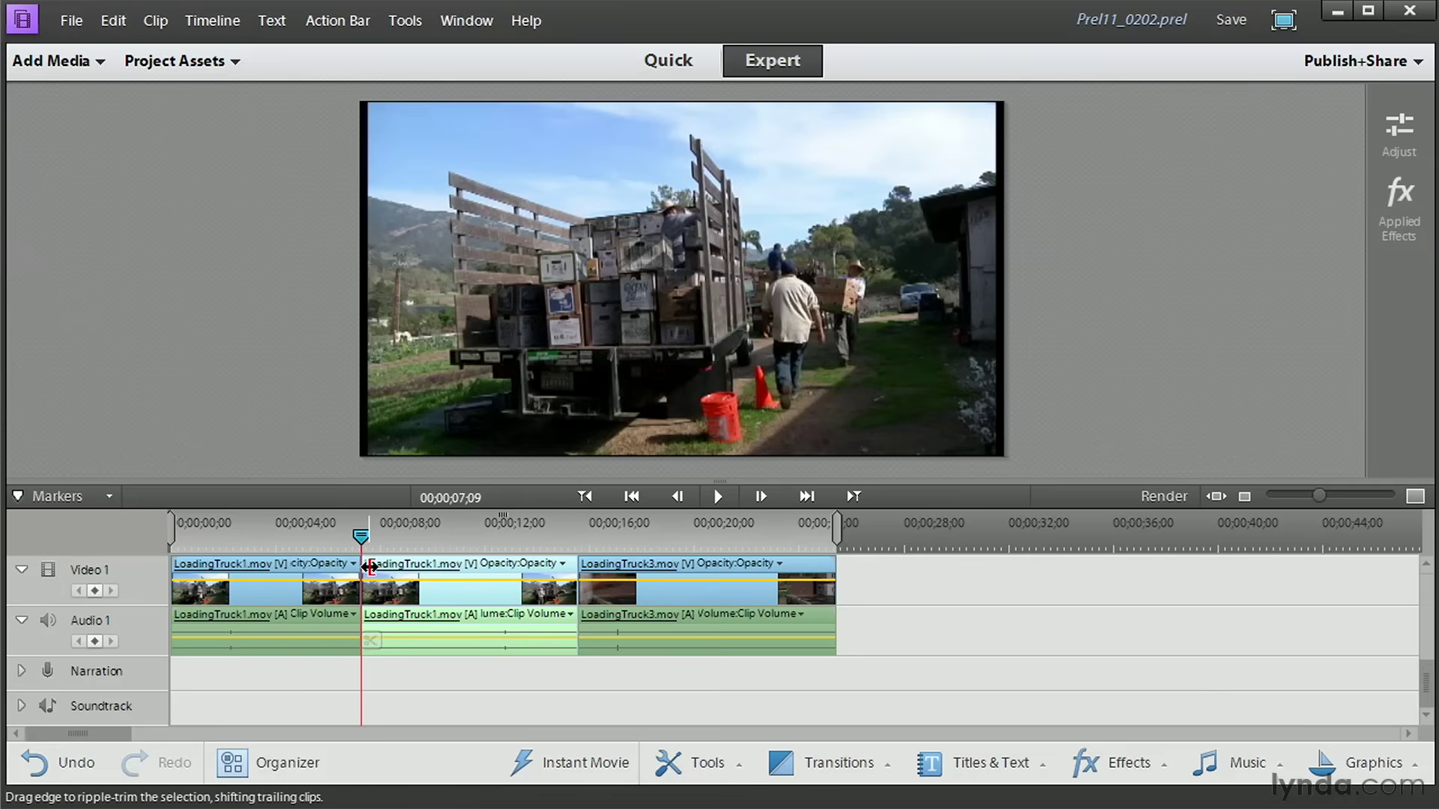
{"action": "mouse_move", "coordinate": [364, 569]}
{"action": "left_mouse_down"}
{"action": "mouse_move", "coordinate": [411, 568]}
{"action": "mouse_move", "coordinate": [389, 568]}
{"action": "left_mouse_up"}
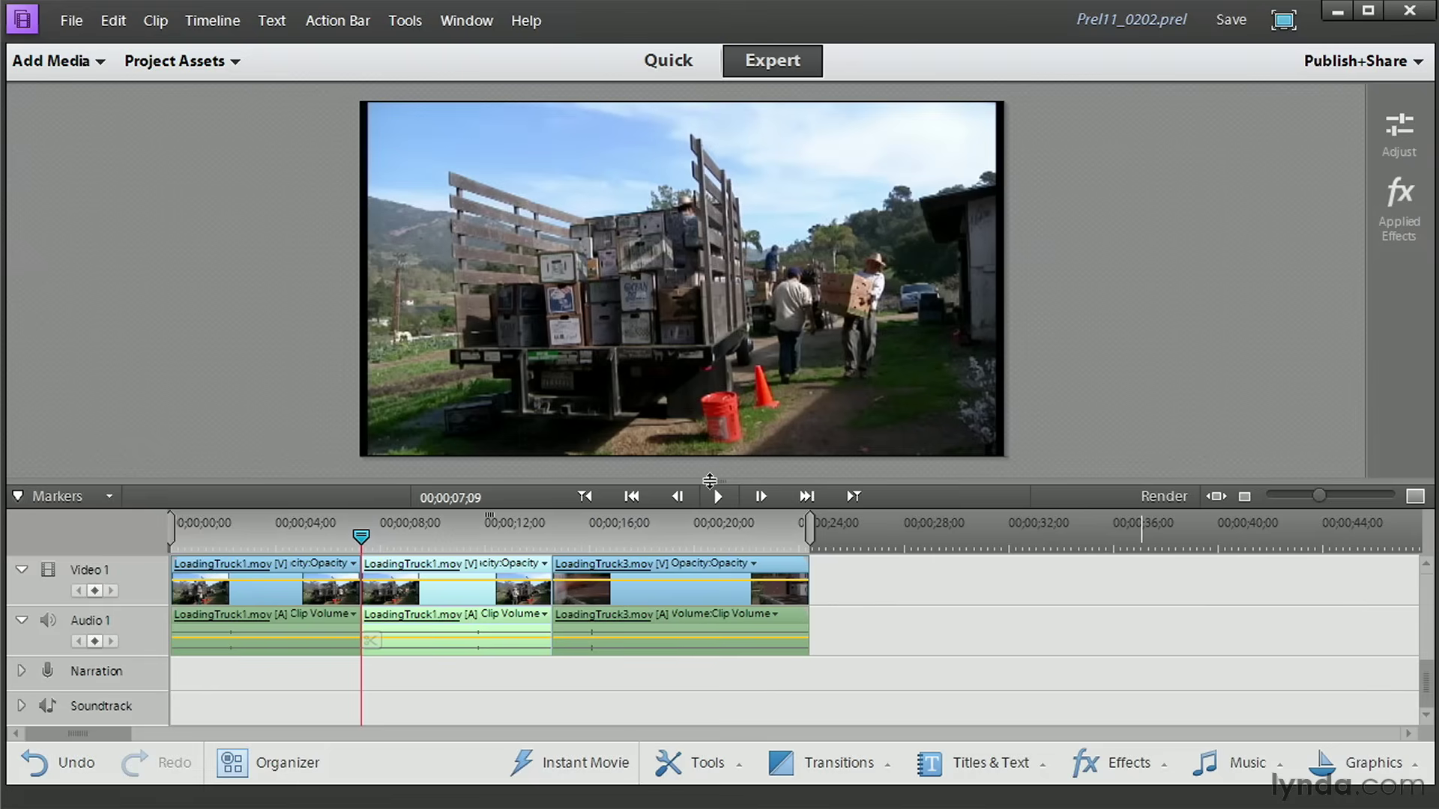
Enlarge the timeline and place LoadingTruck4.mov from Project Assets on the Video 2 track
{"action": "left_click_drag", "start_coordinate": [710, 480], "coordinate": [735, 364]}
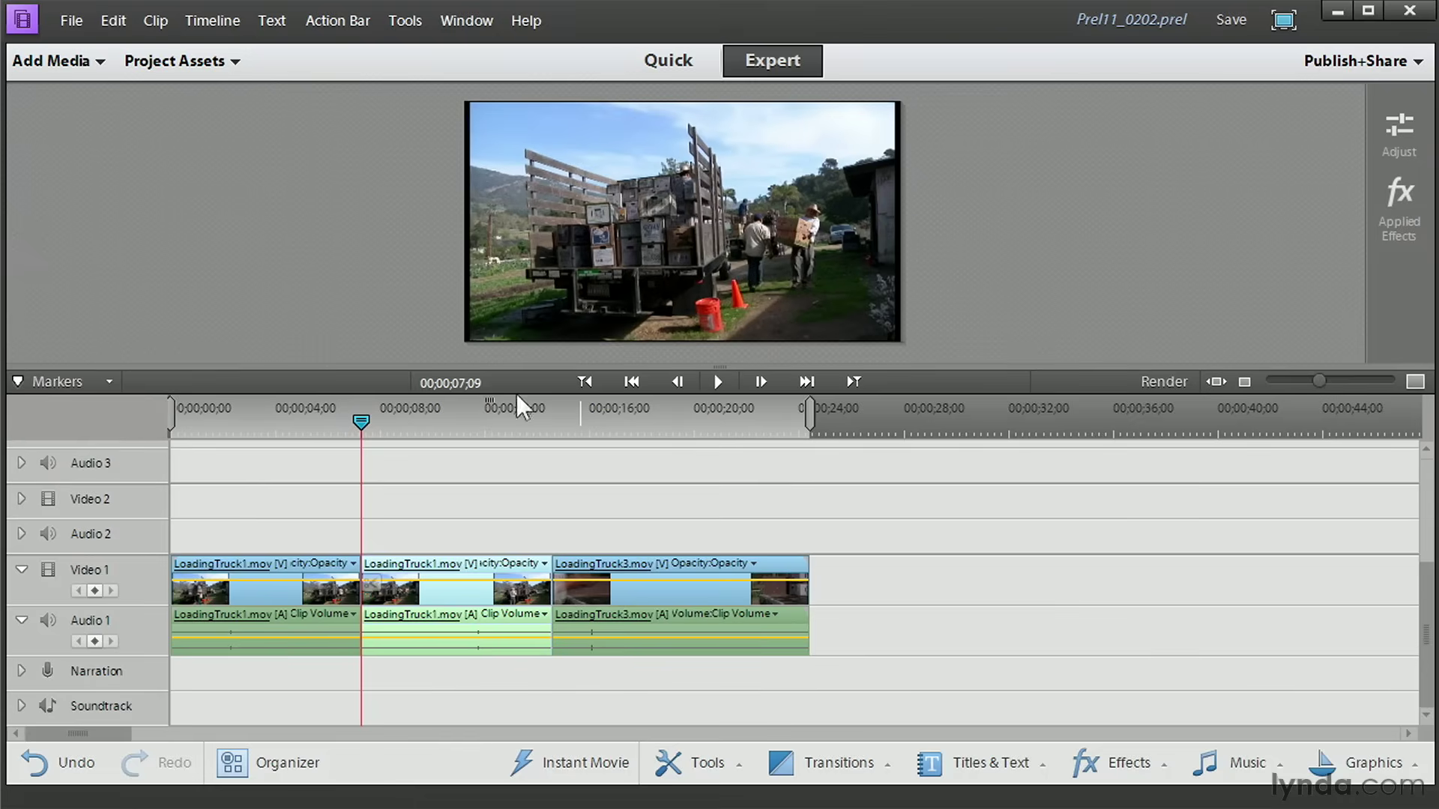
{"action": "left_click", "coordinate": [218, 60]}
{"action": "left_click_drag", "start_coordinate": [69, 292], "coordinate": [235, 527]}
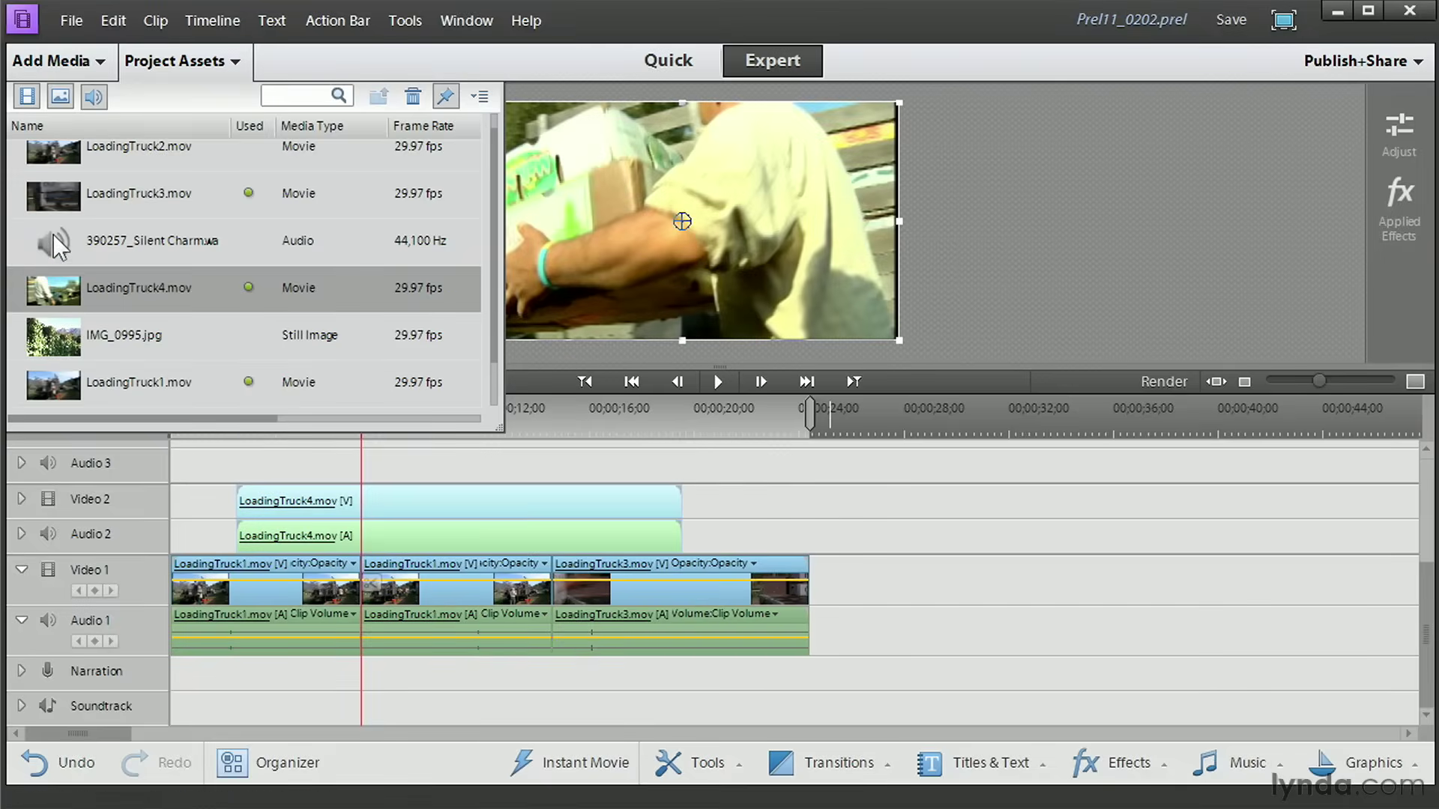
Add 390257_Silent Charm.wav to both the Soundtrack and Narration tracks
{"action": "left_click_drag", "start_coordinate": [53, 234], "coordinate": [173, 708]}
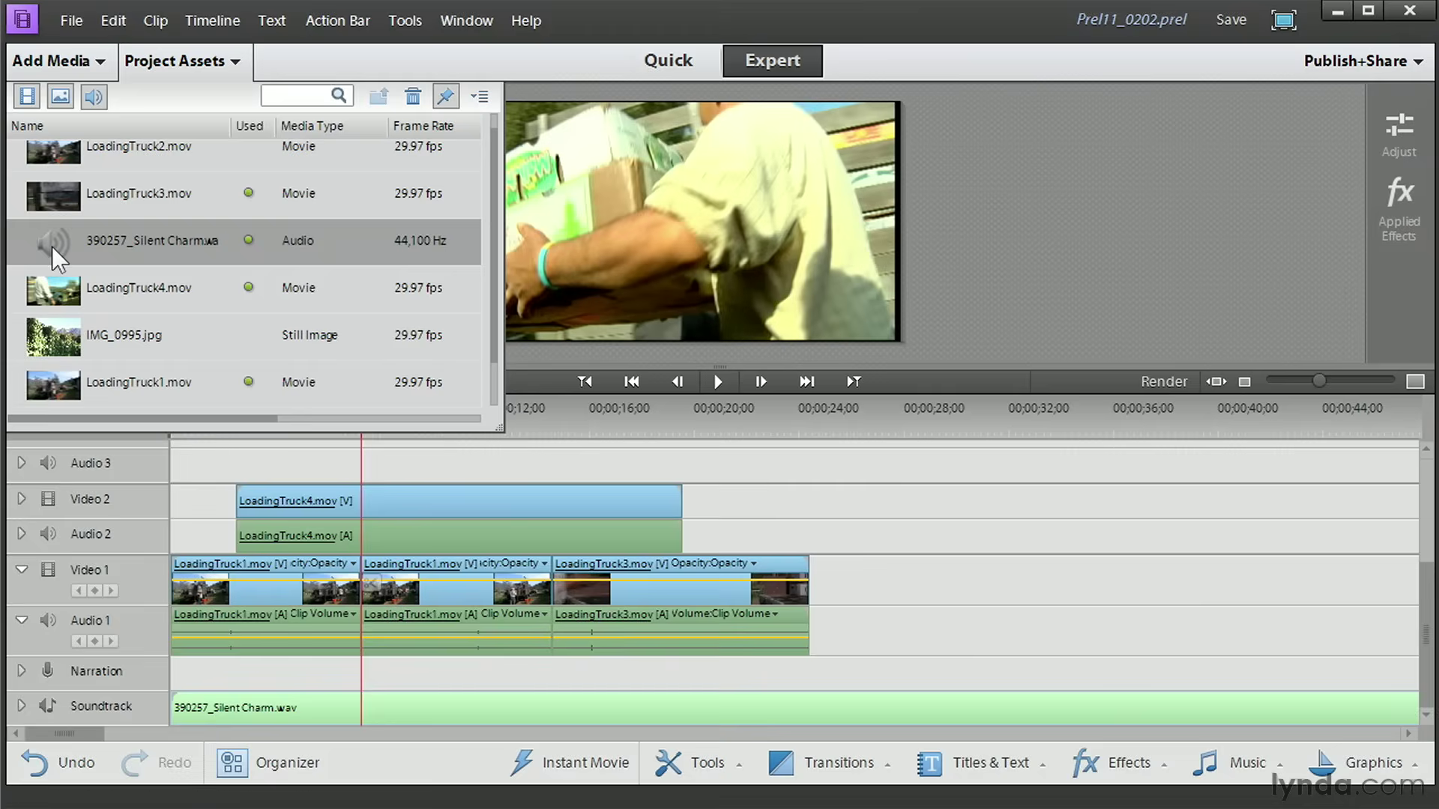
{"action": "left_click_drag", "start_coordinate": [52, 246], "coordinate": [162, 668]}
{"action": "left_click", "coordinate": [156, 68]}
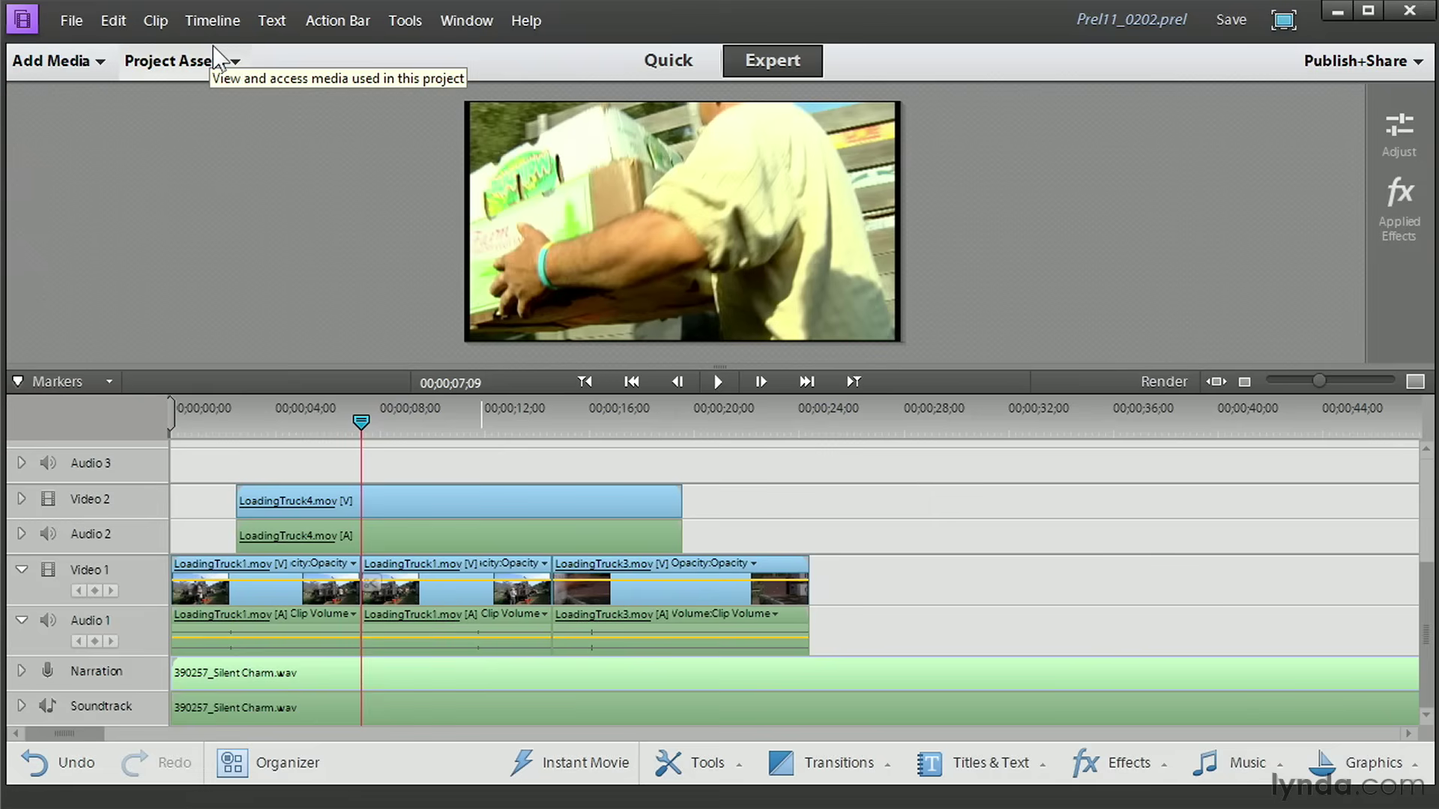
Move the playhead to 00;00;10;04, trial-split the second LoadingTruck1 clip, then undo it
{"action": "left_click_drag", "start_coordinate": [361, 420], "coordinate": [439, 422]}
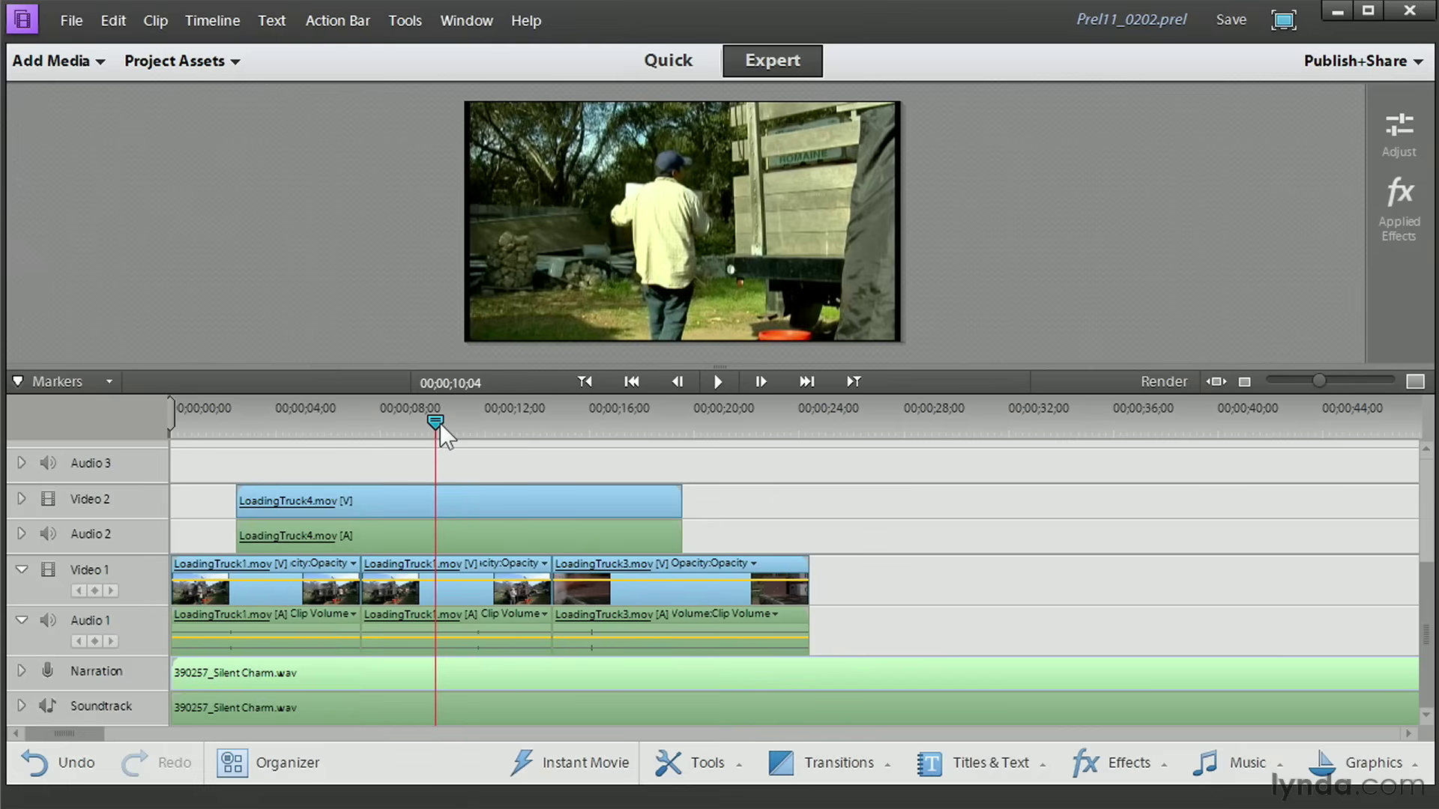
{"action": "left_click", "coordinate": [517, 584]}
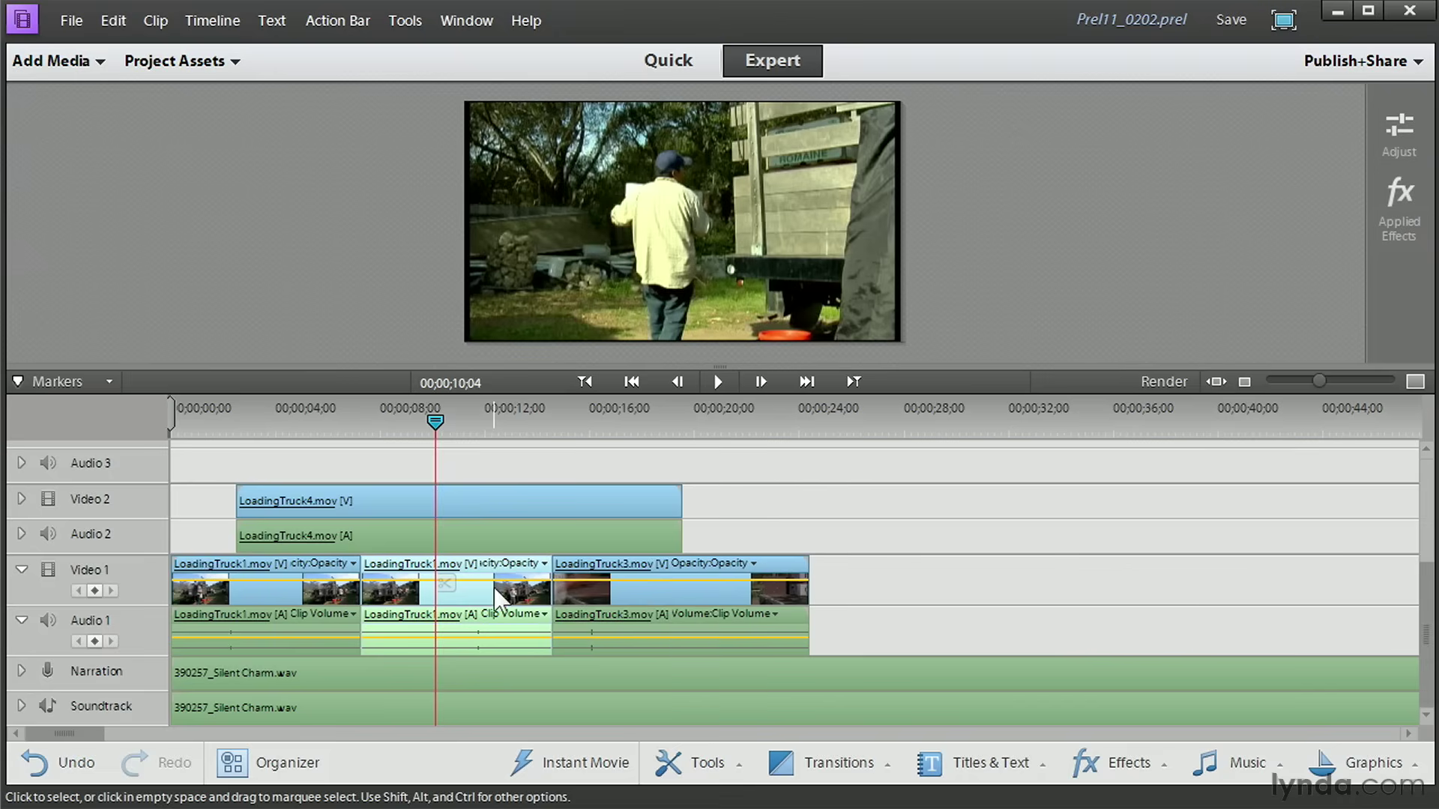
{"action": "left_click", "coordinate": [445, 586]}
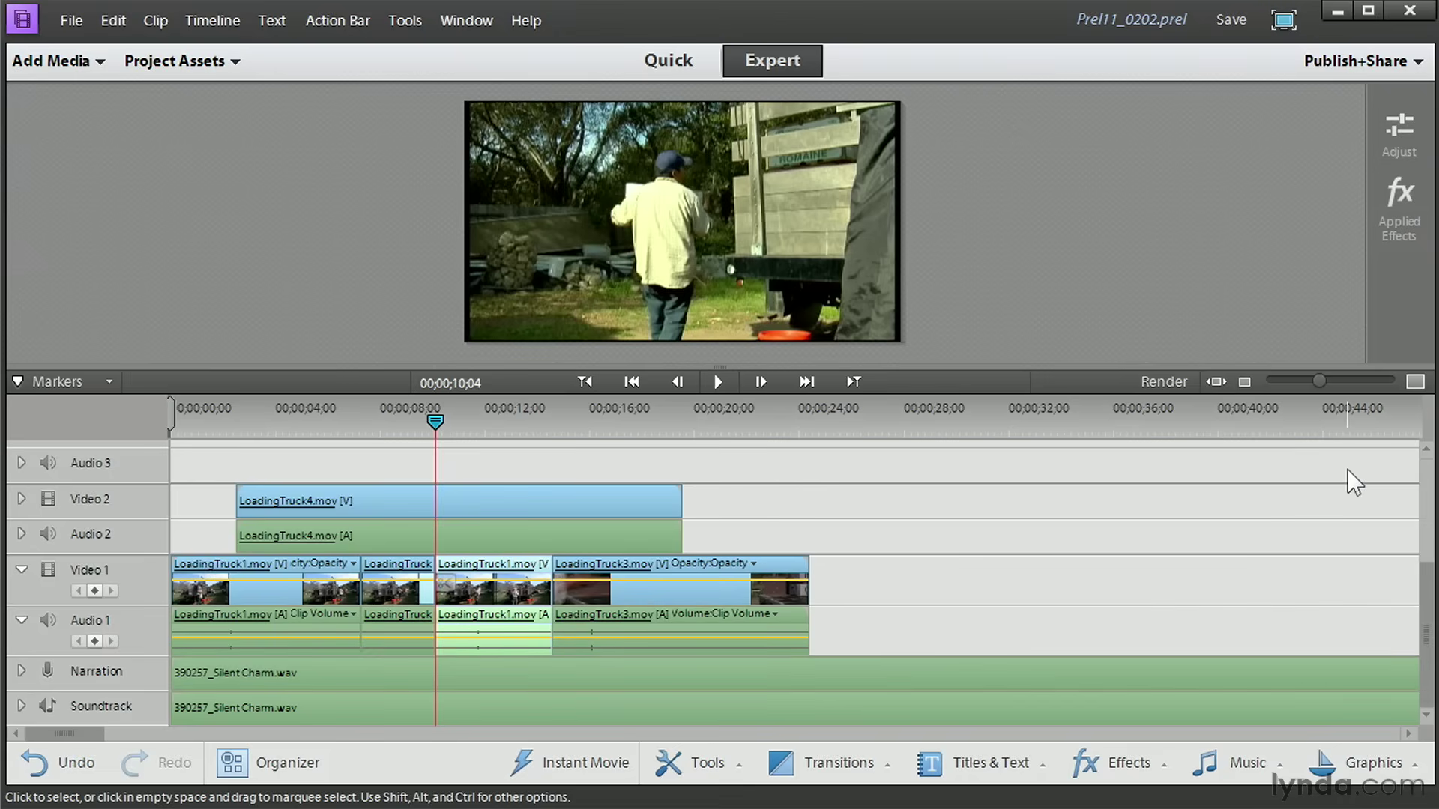
{"action": "key", "text": "ctrl+z"}
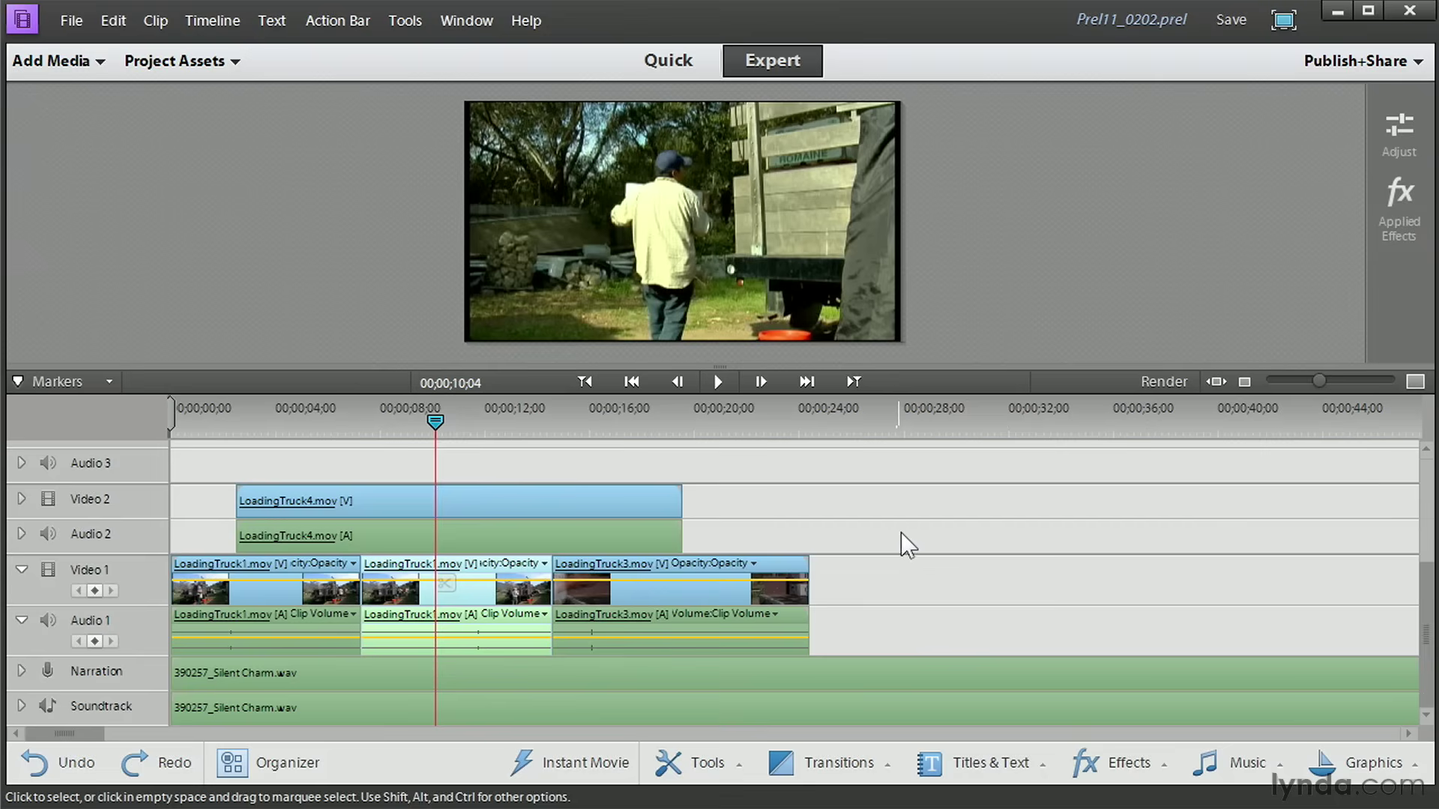
Split all clips crossing the playhead at 00;00;10;04, then move the playhead to about 00;00;12;11
{"action": "left_click", "coordinate": [960, 535]}
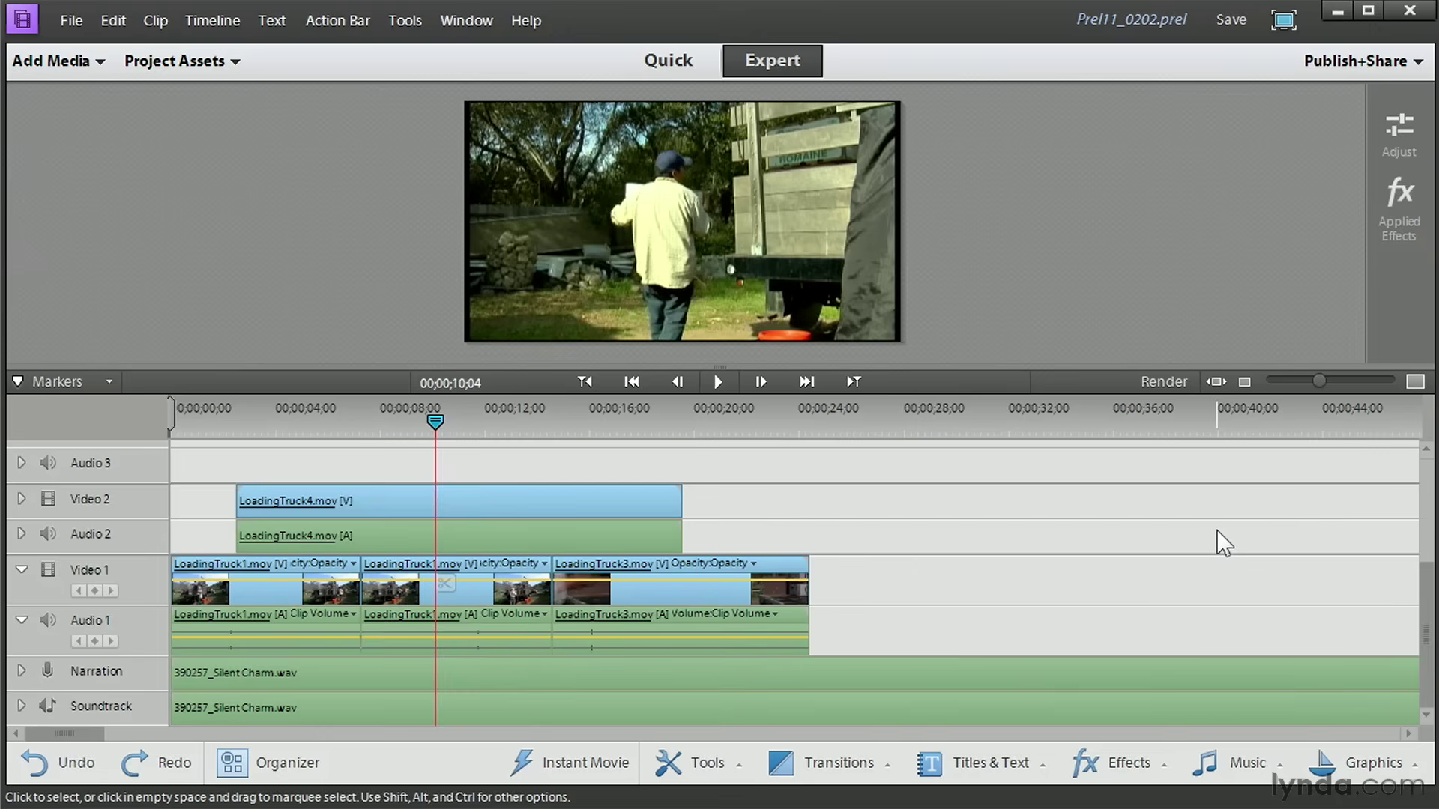
{"action": "left_click", "coordinate": [446, 583]}
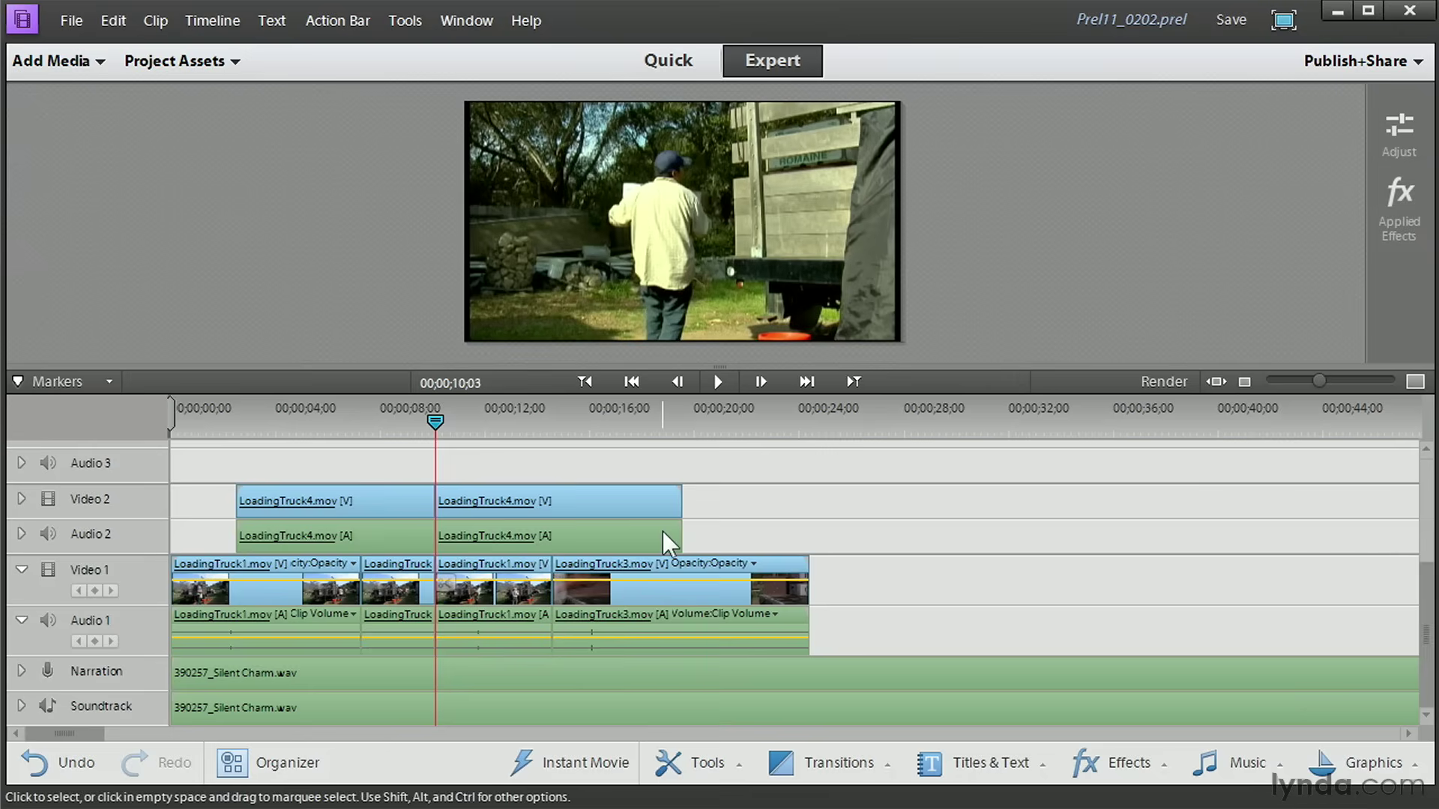
{"action": "left_click_drag", "start_coordinate": [436, 420], "coordinate": [493, 436]}
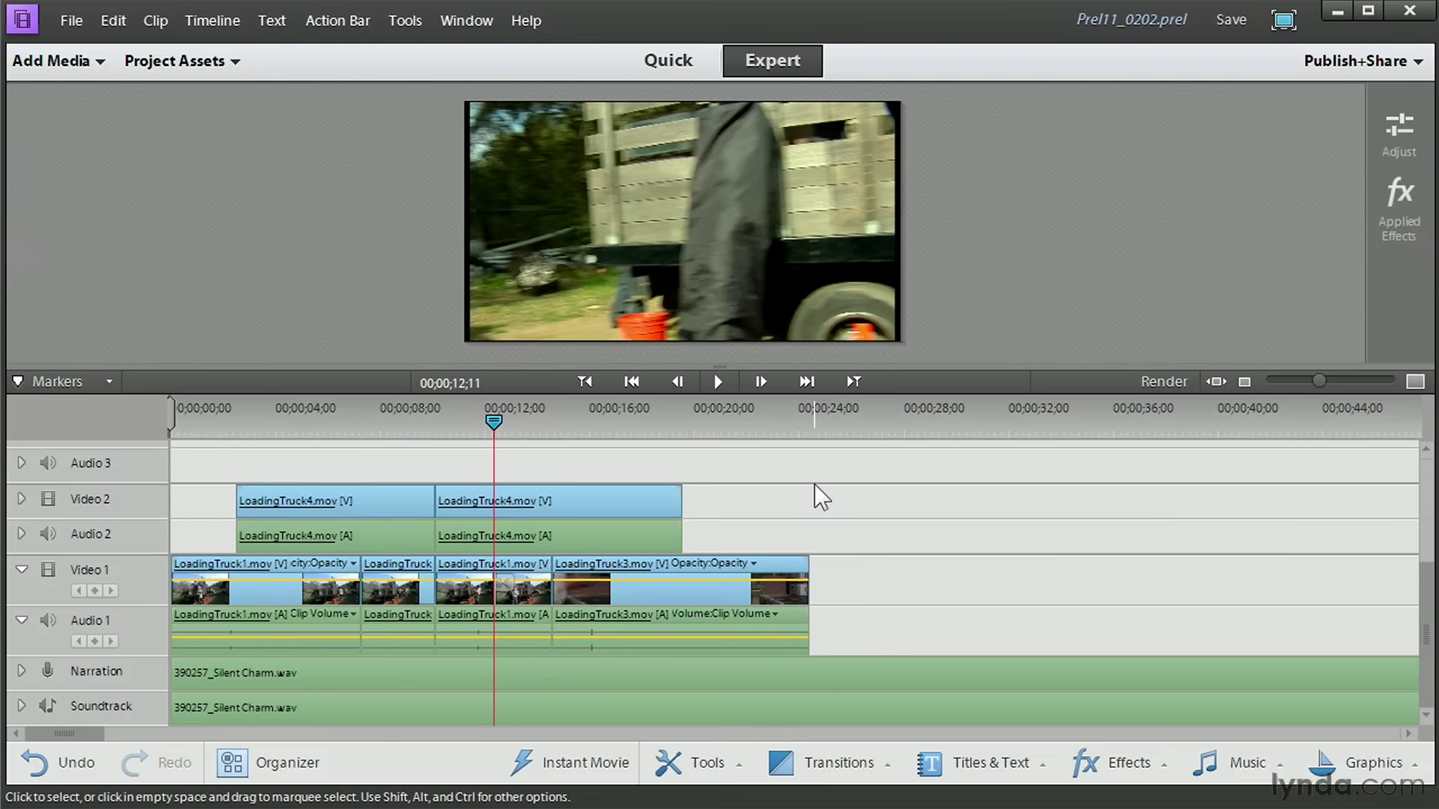
Undo the last edit and delete the extra second LoadingTruck4 piece
{"action": "key", "text": "ctrl+z"}
{"action": "left_click", "coordinate": [637, 502]}
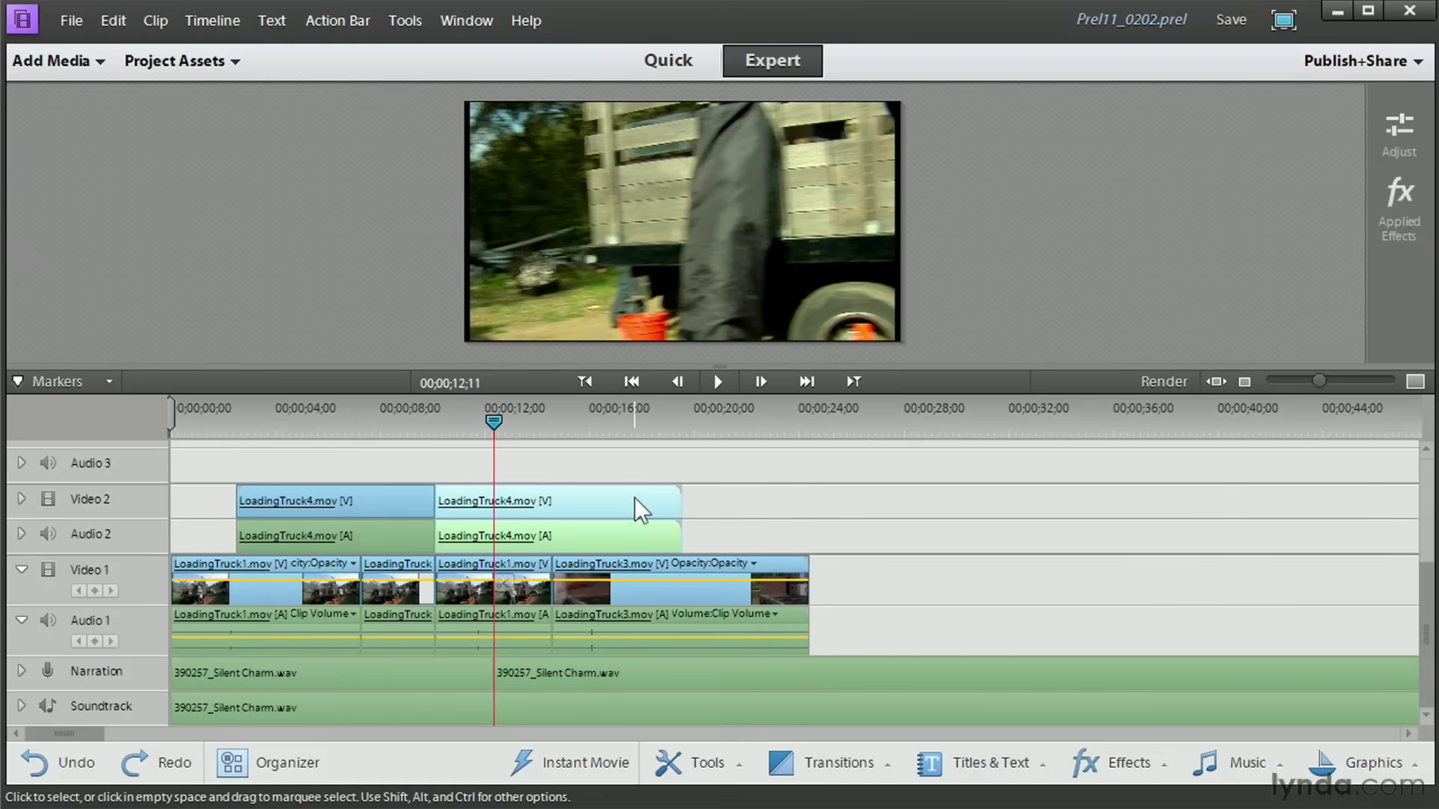
{"action": "key", "text": "Delete"}
Delete all audio clips from the Soundtrack and Narration tracks
{"action": "left_click", "coordinate": [694, 673]}
{"action": "key", "text": "Delete"}
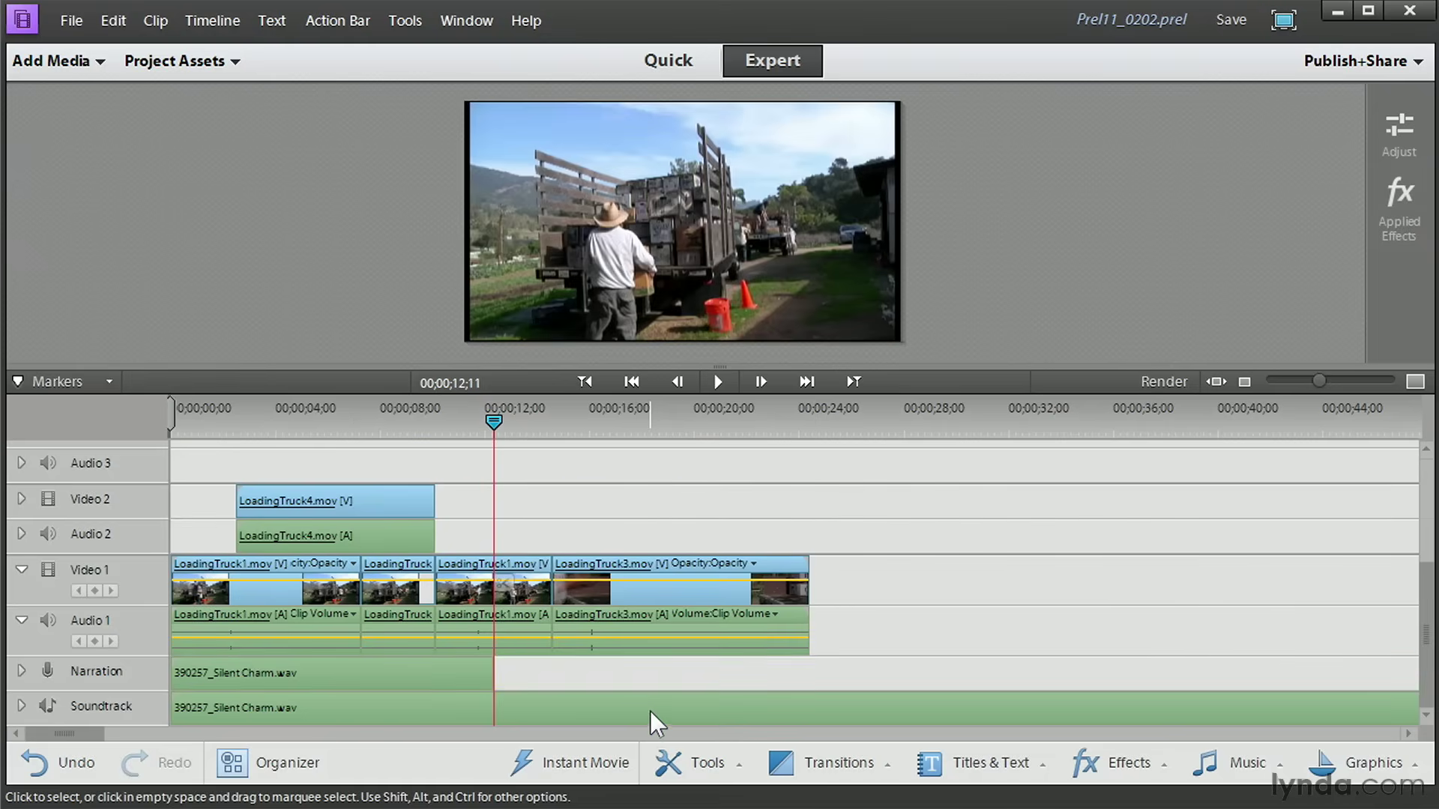
{"action": "left_click", "coordinate": [650, 710]}
{"action": "key", "text": "Delete"}
{"action": "left_click", "coordinate": [373, 670]}
{"action": "key", "text": "Delete"}
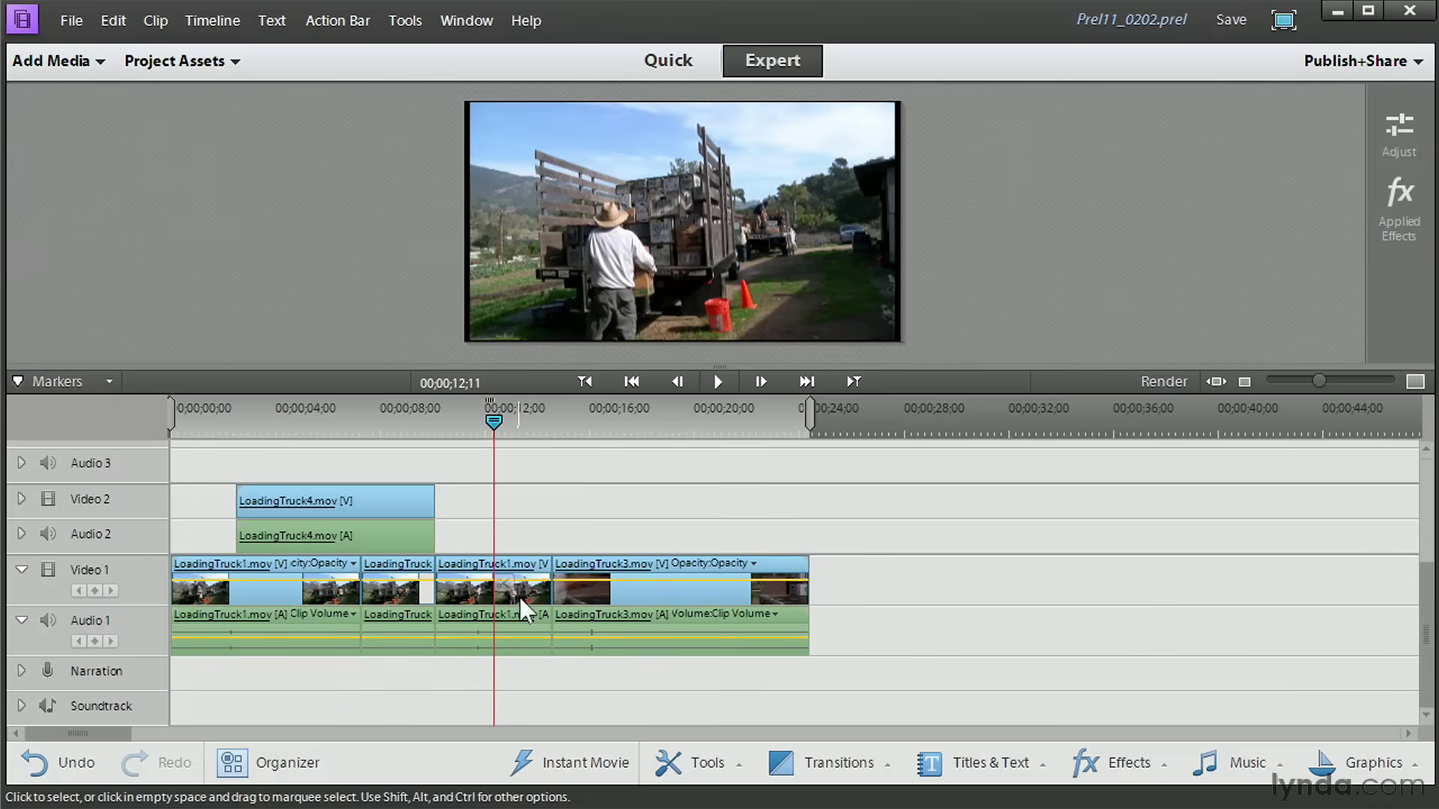
Delete and restore the third Video 1 clip, then move LoadingTruck4 to start at the playhead
{"action": "left_click", "coordinate": [533, 598]}
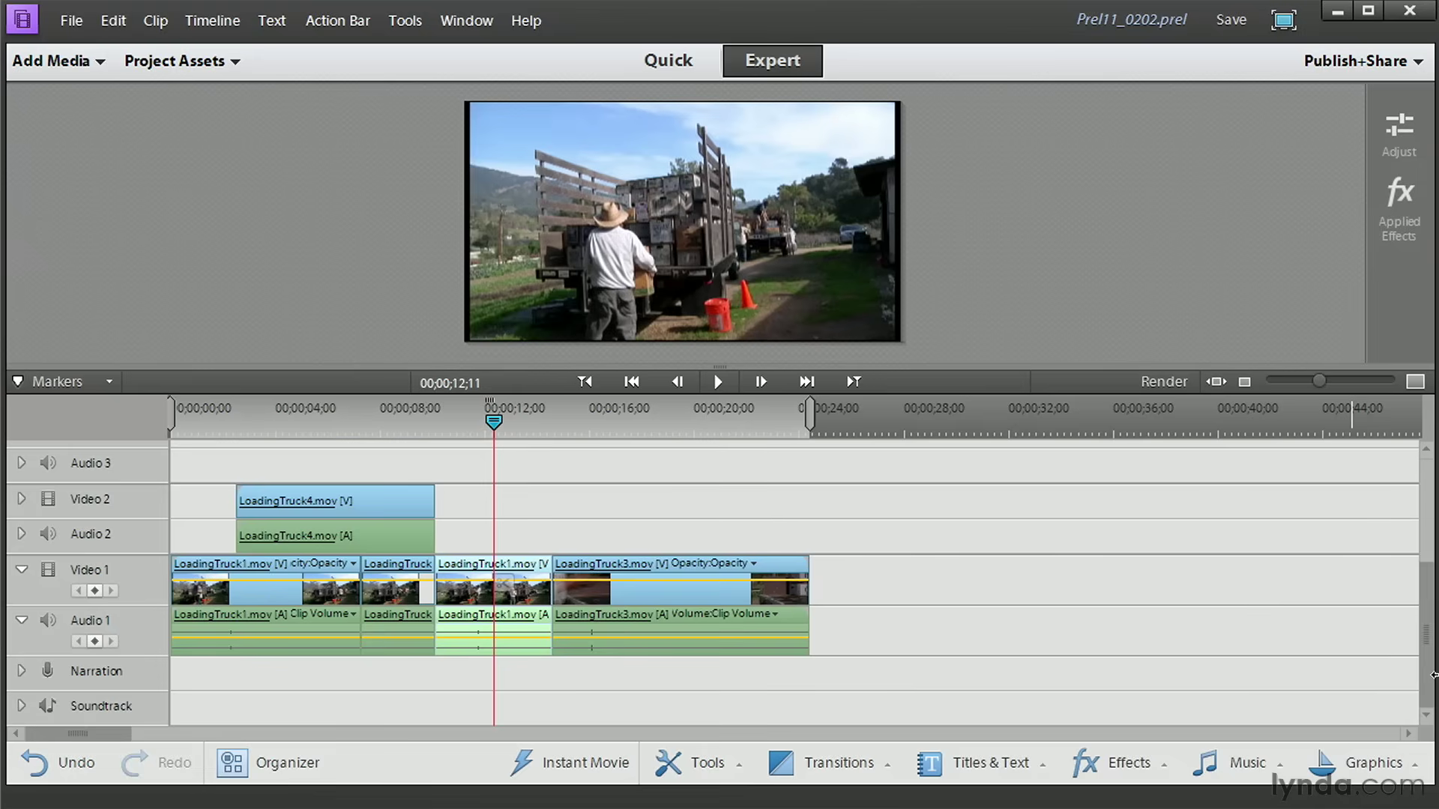
{"action": "key", "text": "Delete"}
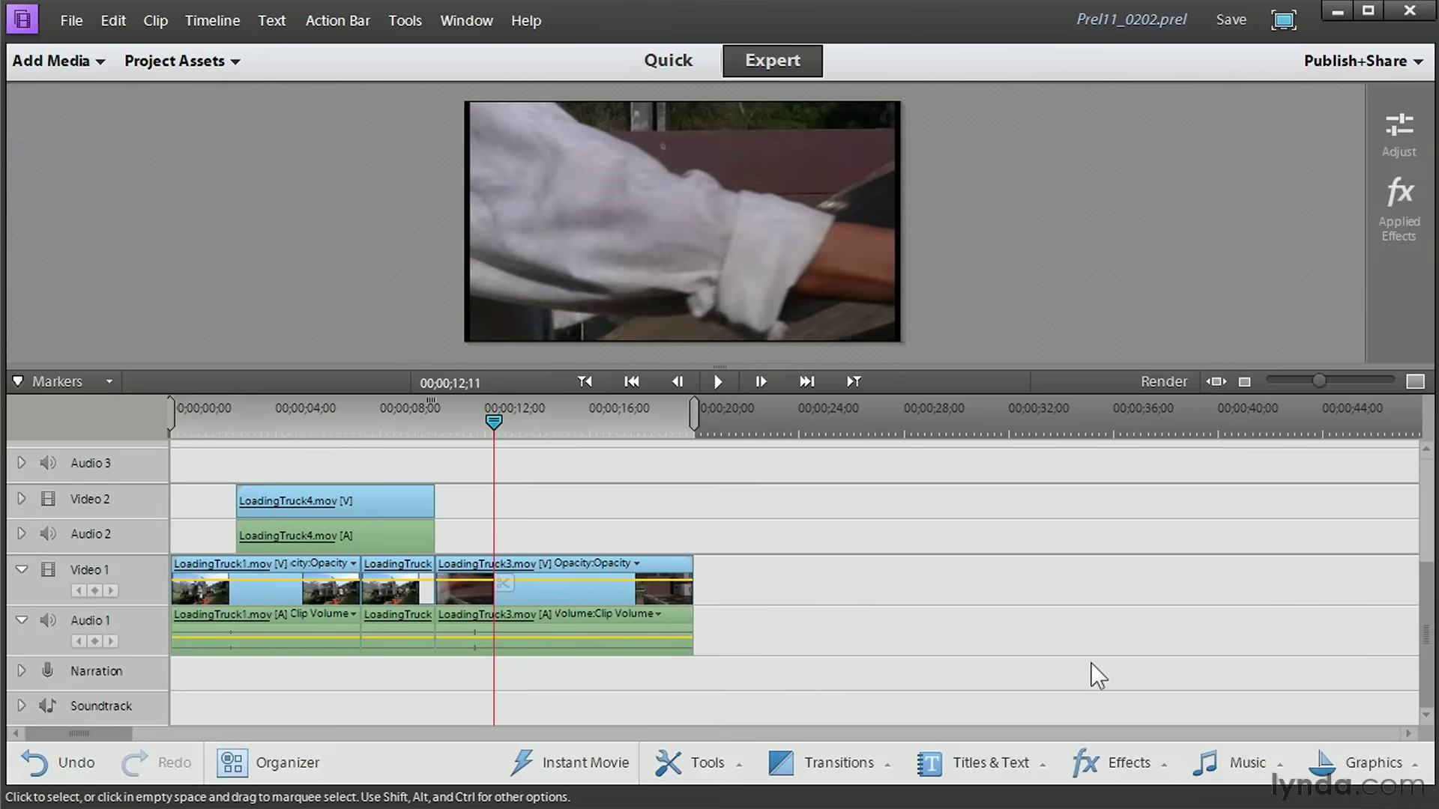
{"action": "key", "text": "ctrl+z"}
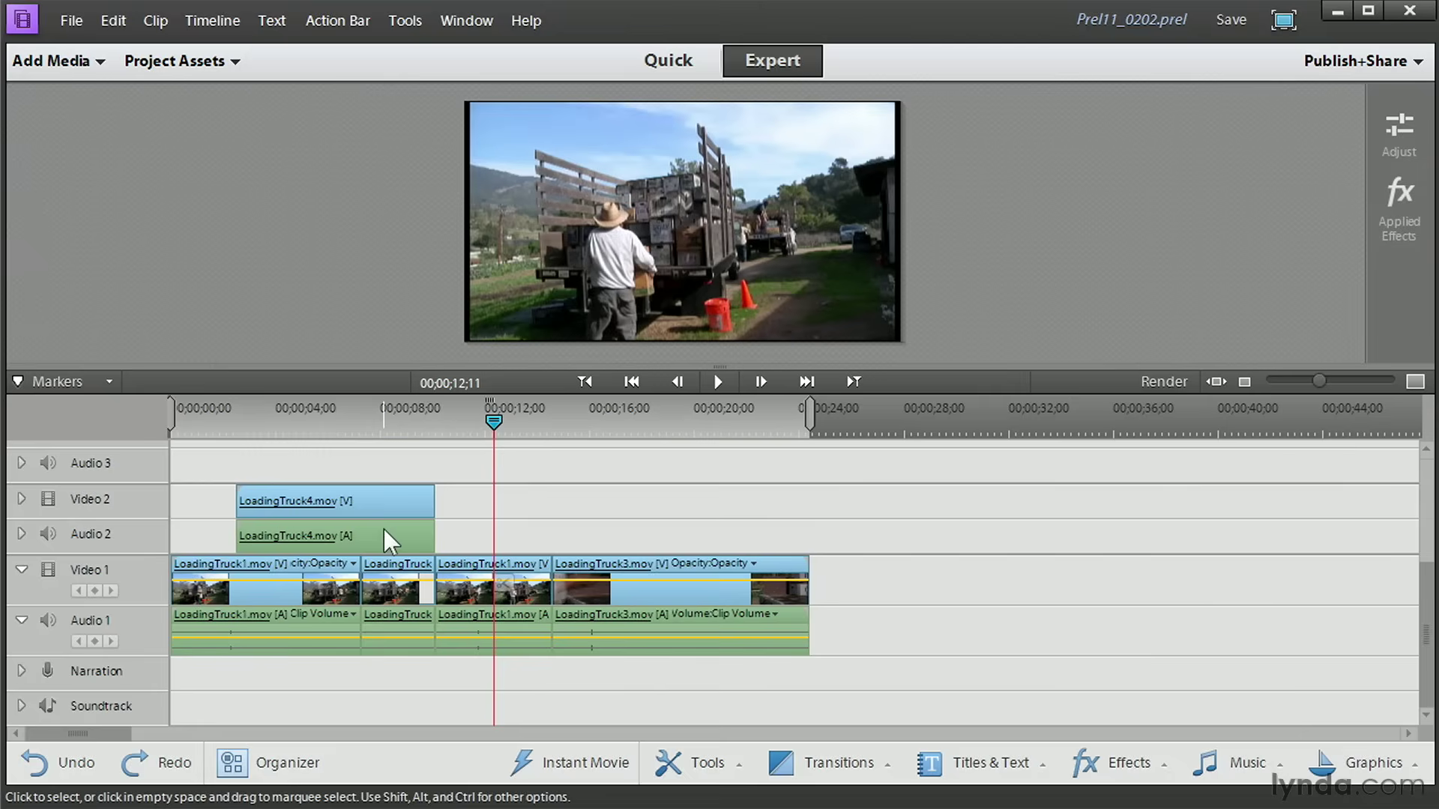
{"action": "left_click_drag", "start_coordinate": [383, 529], "coordinate": [619, 525]}
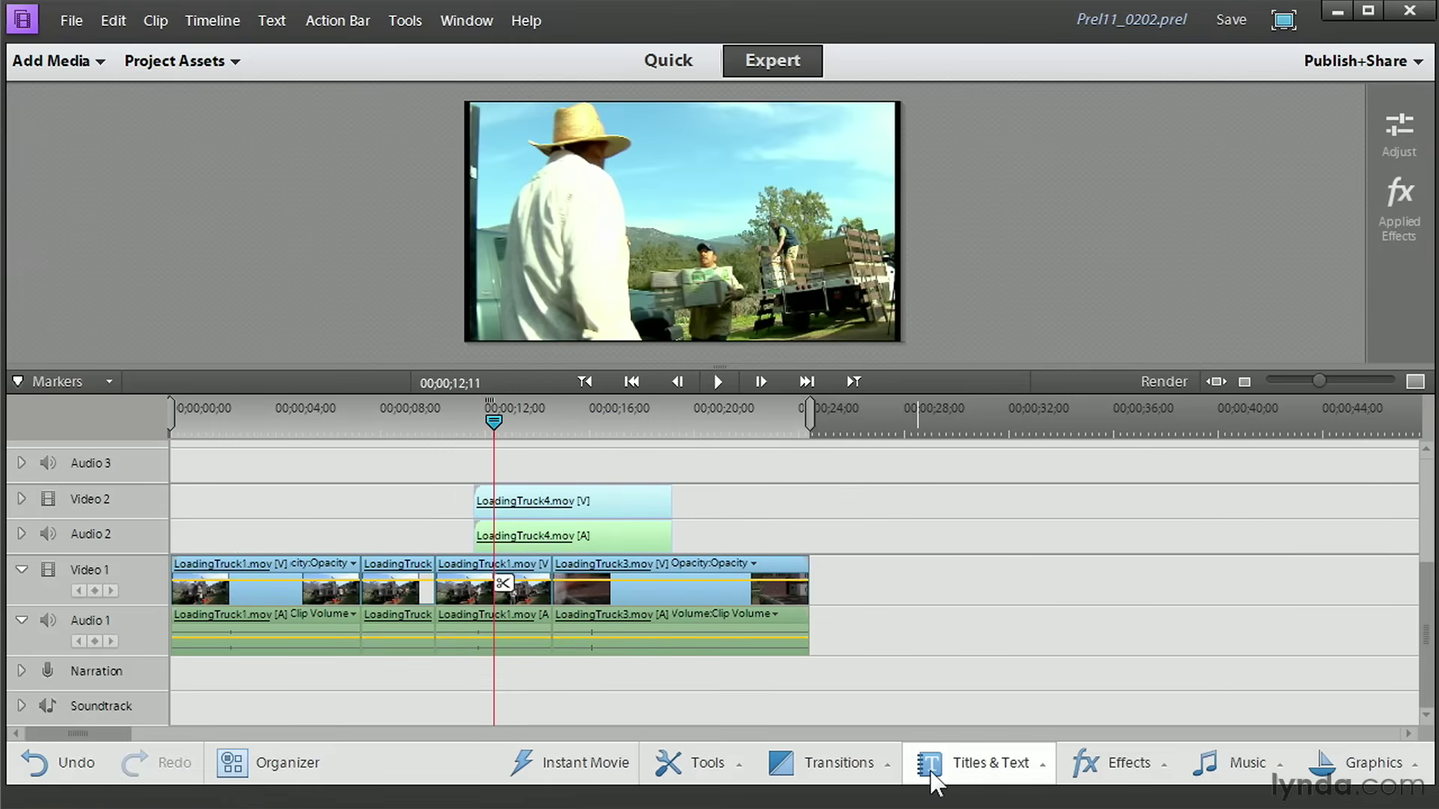
Ripple-delete the LoadingTruck1 piece under the playhead and slide LoadingTruck4 to start near 00;00;06
{"action": "left_click", "coordinate": [487, 596]}
{"action": "key", "text": "Delete"}
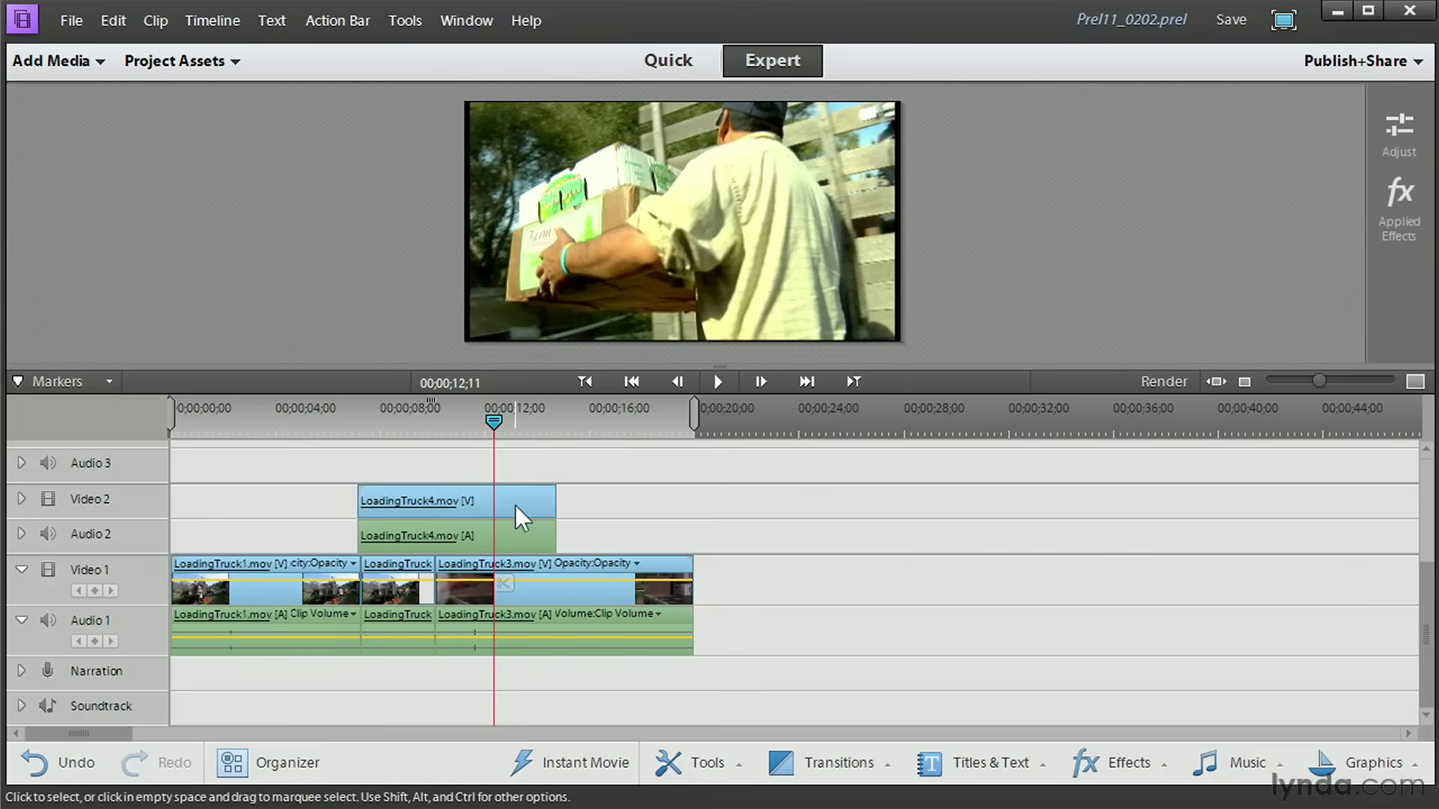
{"action": "left_click_drag", "start_coordinate": [514, 505], "coordinate": [476, 500]}
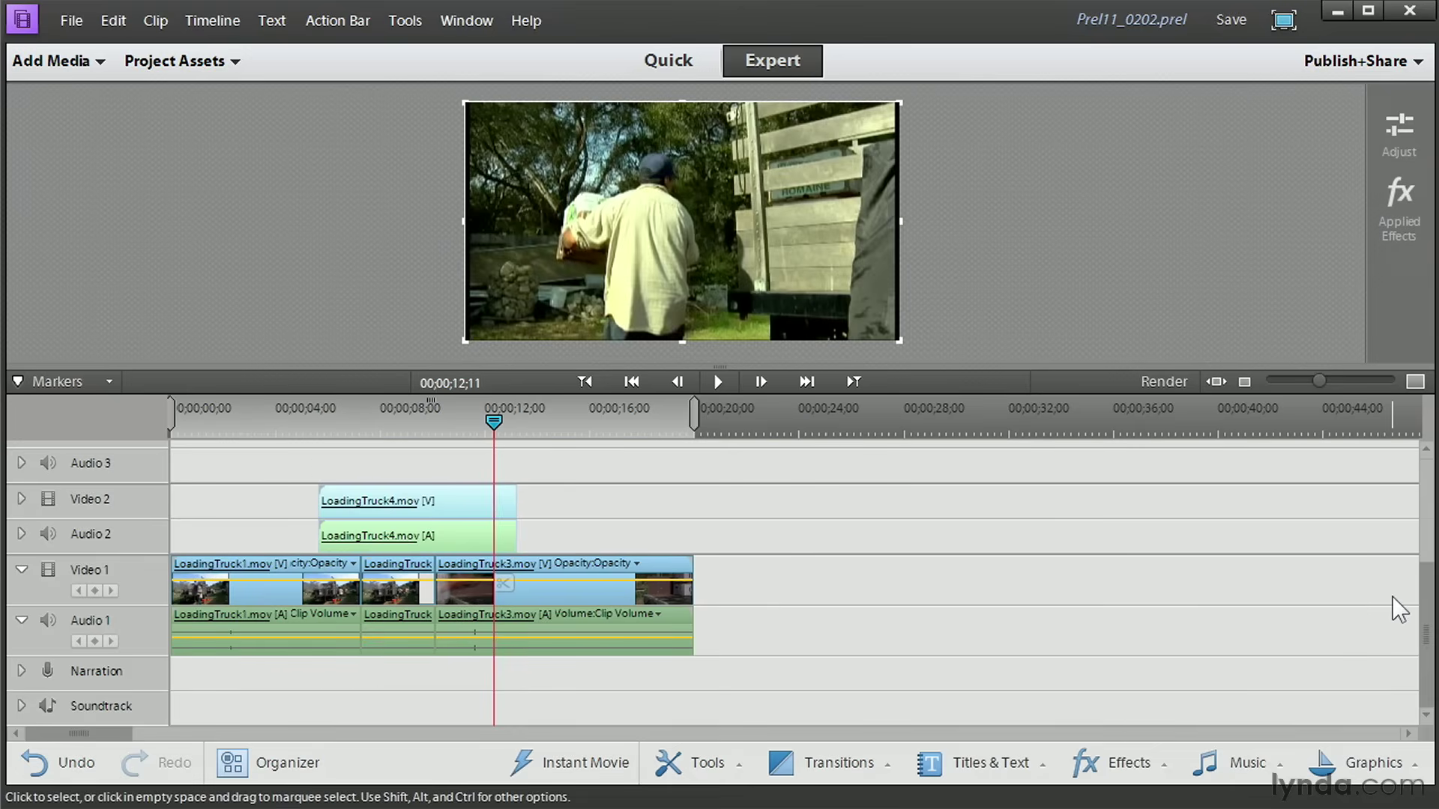
{"action": "left_click", "coordinate": [411, 604]}
Delete the middle LoadingTruck1 piece from Video 1, leaving an empty gap before LoadingTruck3
{"action": "key", "text": "Delete"}
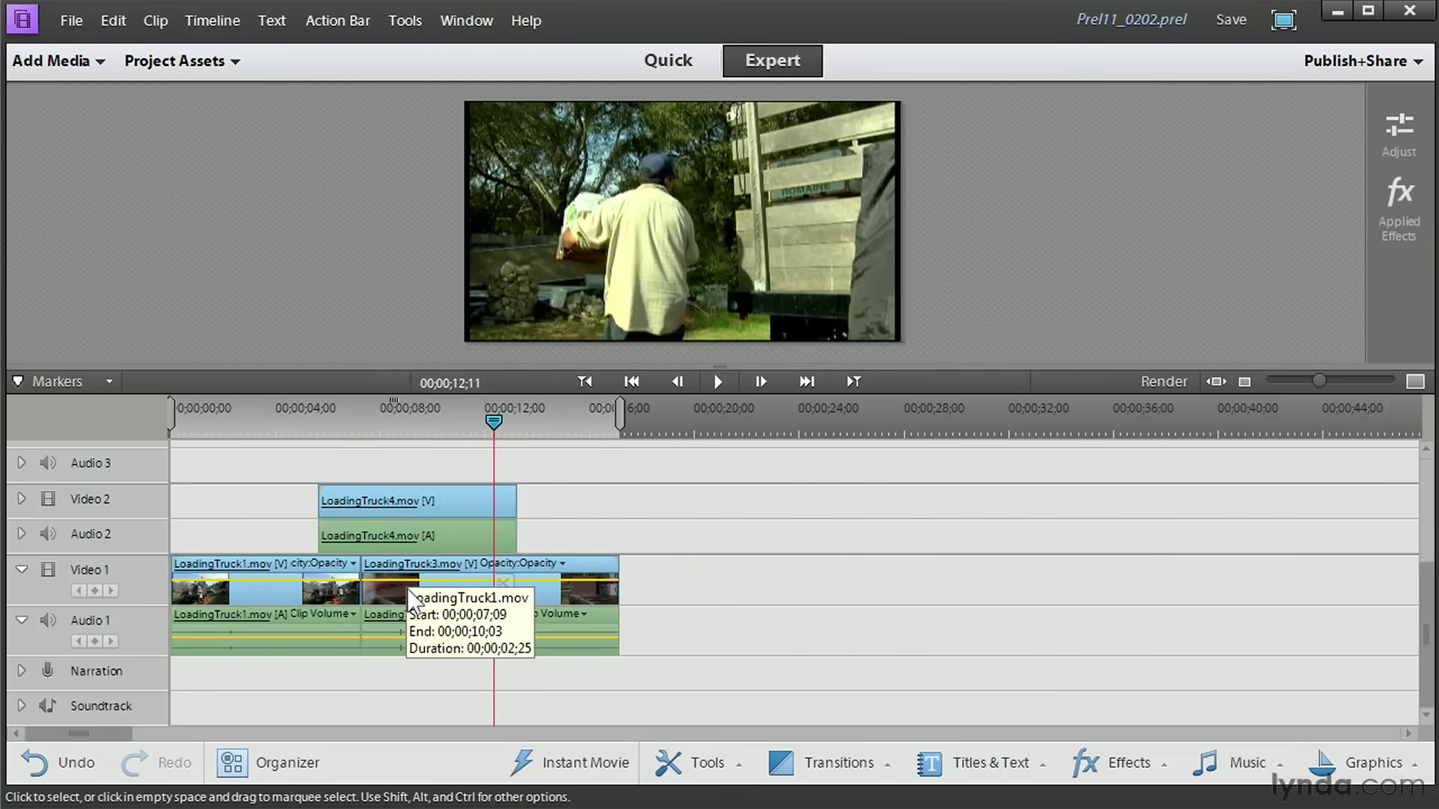
{"action": "key", "text": "ctrl+z"}
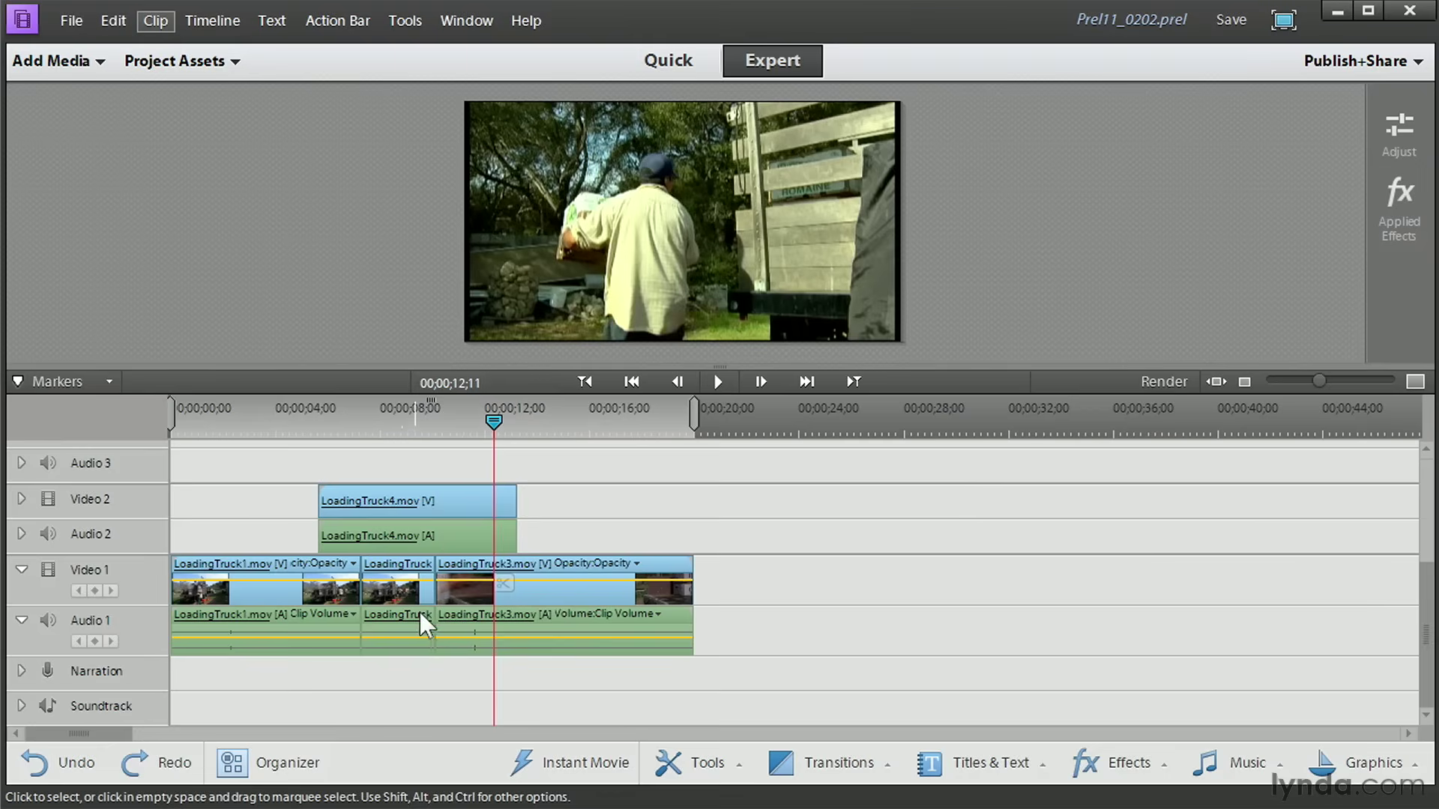
{"action": "left_click", "coordinate": [406, 592]}
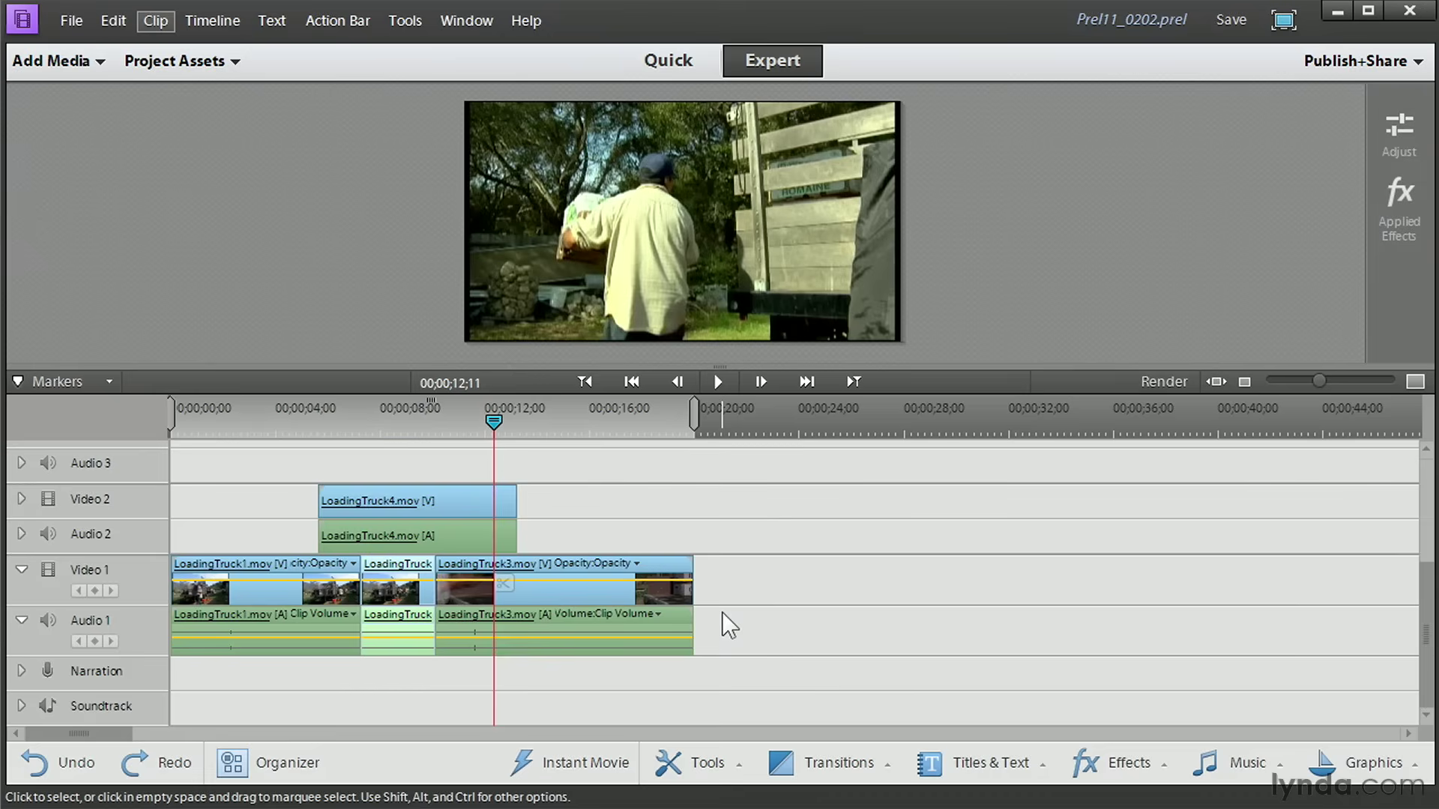
{"action": "right_click", "coordinate": [377, 592]}
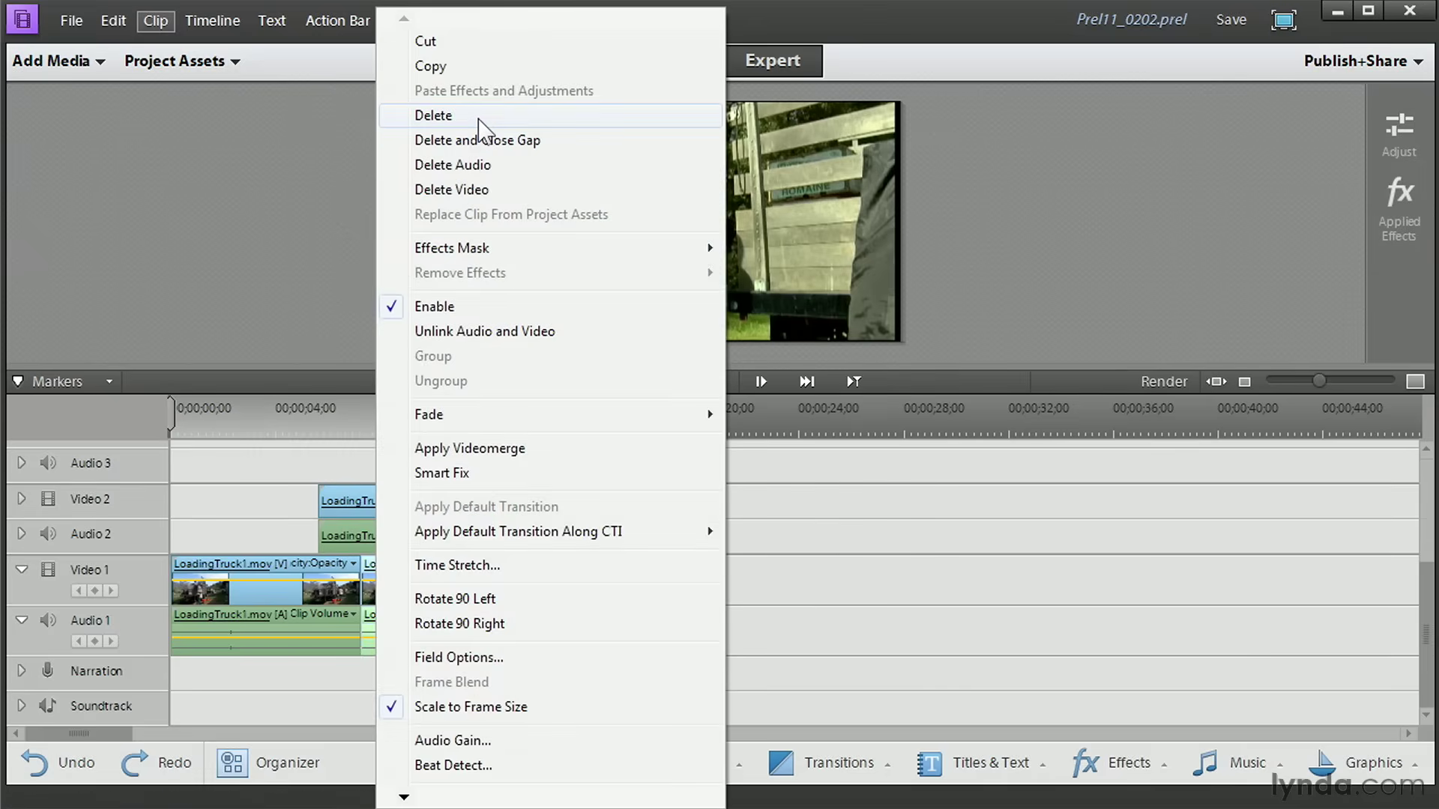
{"action": "left_click", "coordinate": [609, 115]}
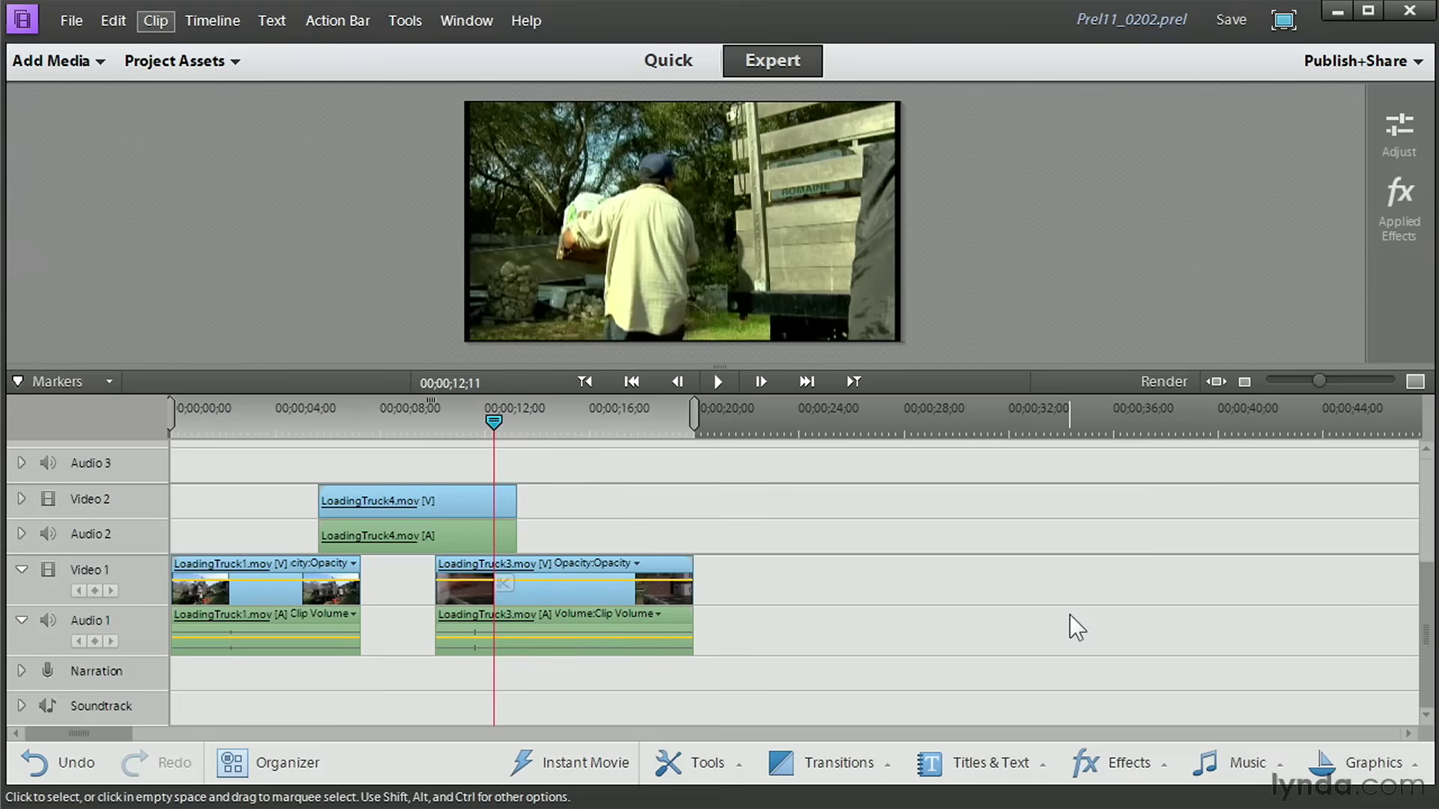
Restore the short clip and lay 390257_Silent Charm.wav on the Soundtrack and Narration tracks
{"action": "key", "text": "ctrl+z"}
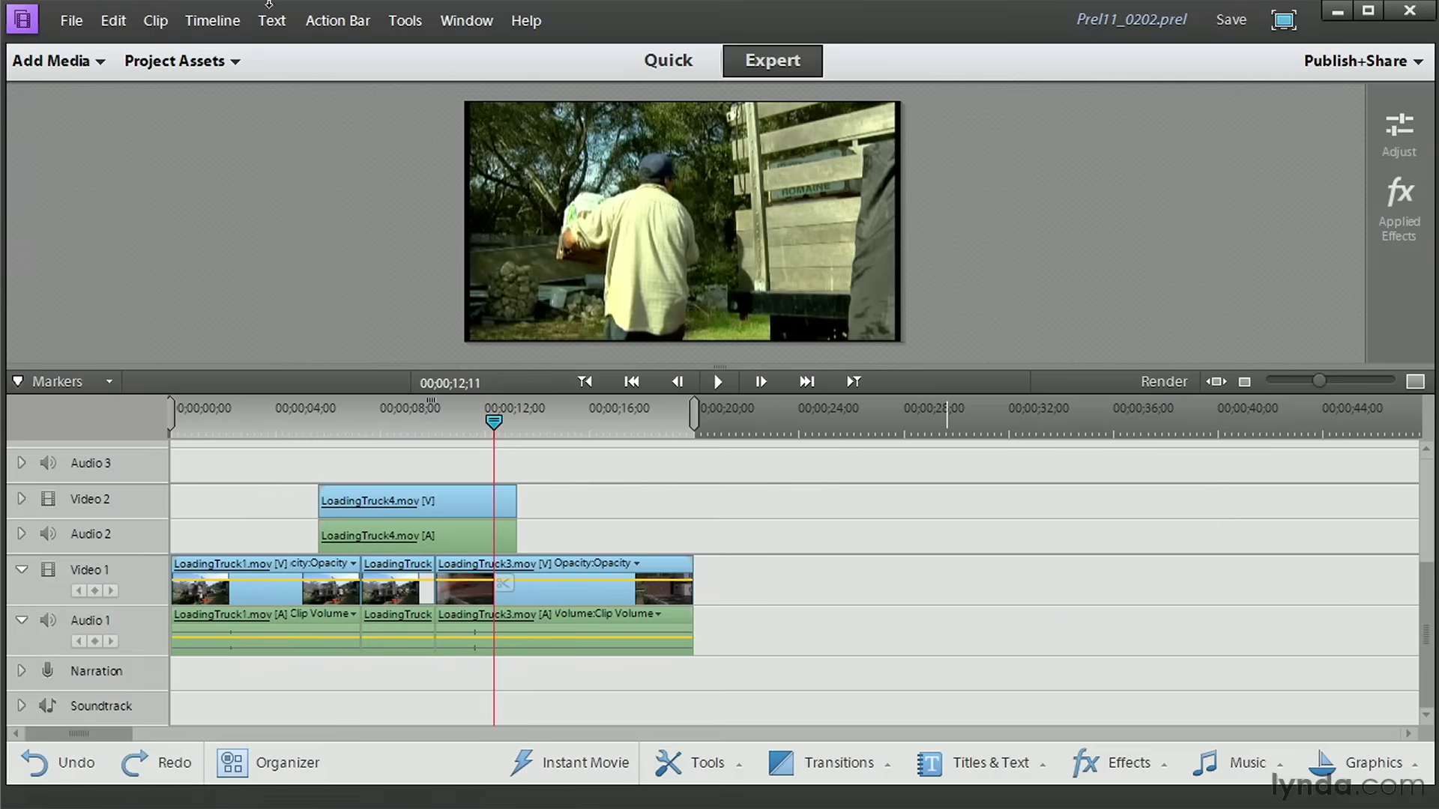
{"action": "left_click", "coordinate": [144, 68]}
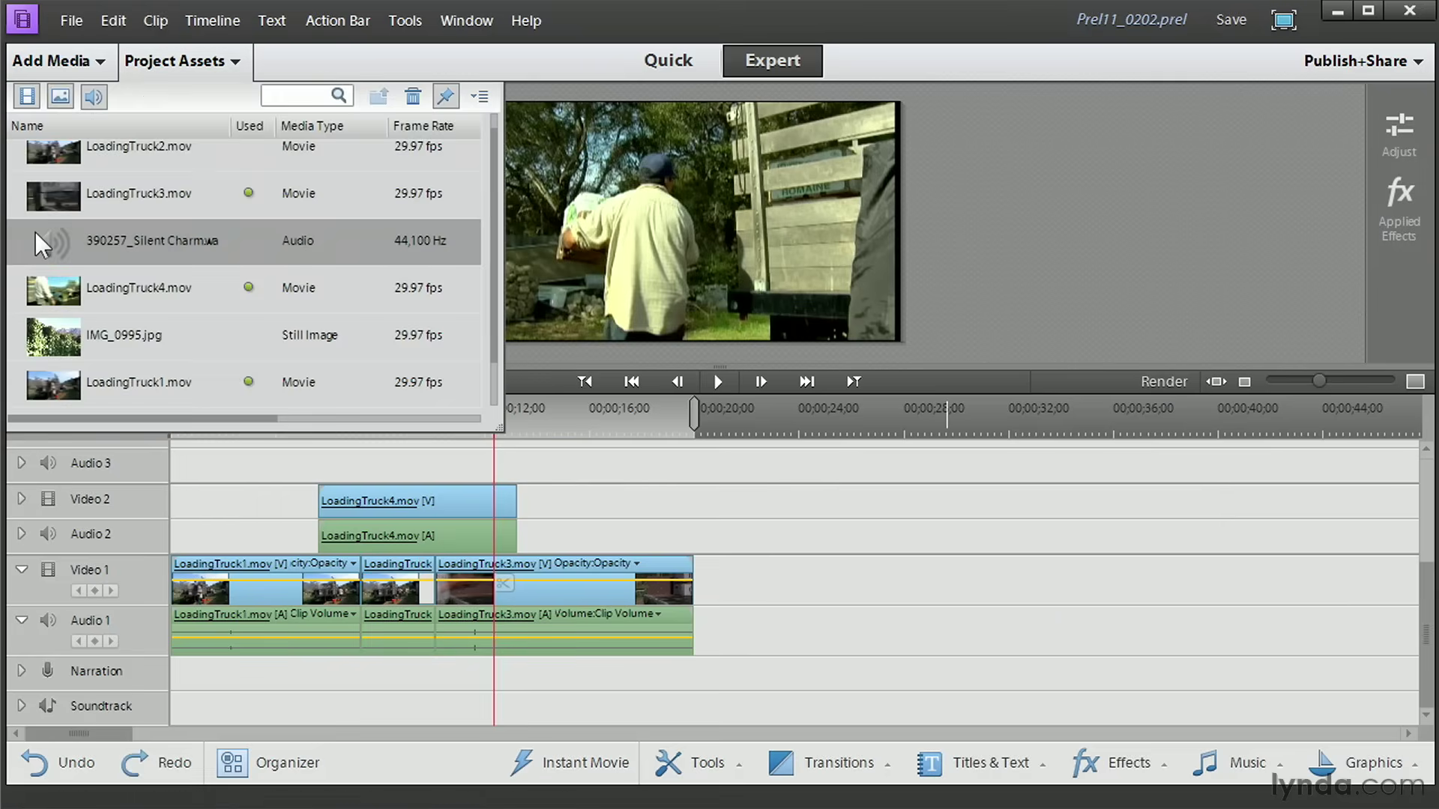
{"action": "left_click_drag", "start_coordinate": [35, 231], "coordinate": [156, 702]}
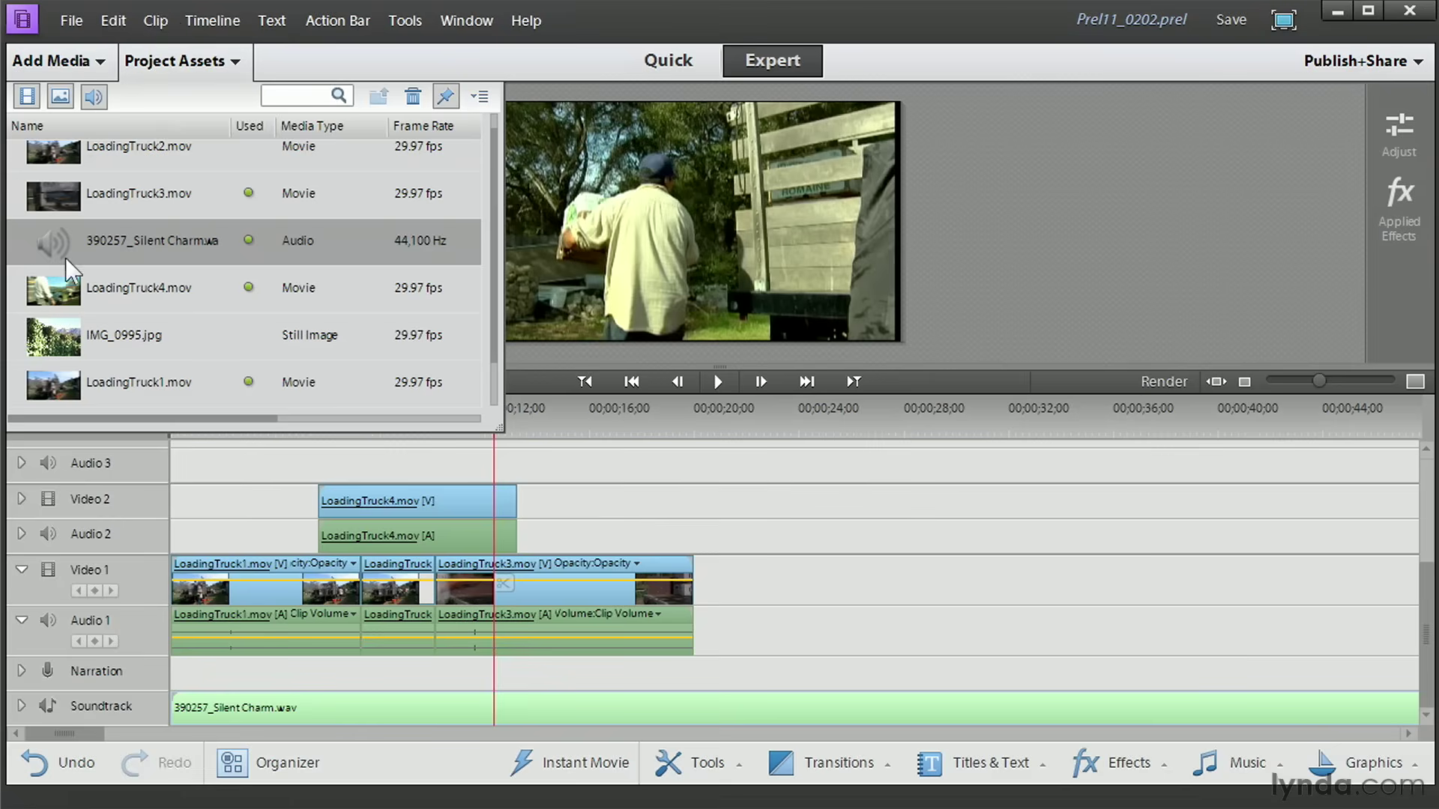
{"action": "left_click_drag", "start_coordinate": [65, 257], "coordinate": [197, 686]}
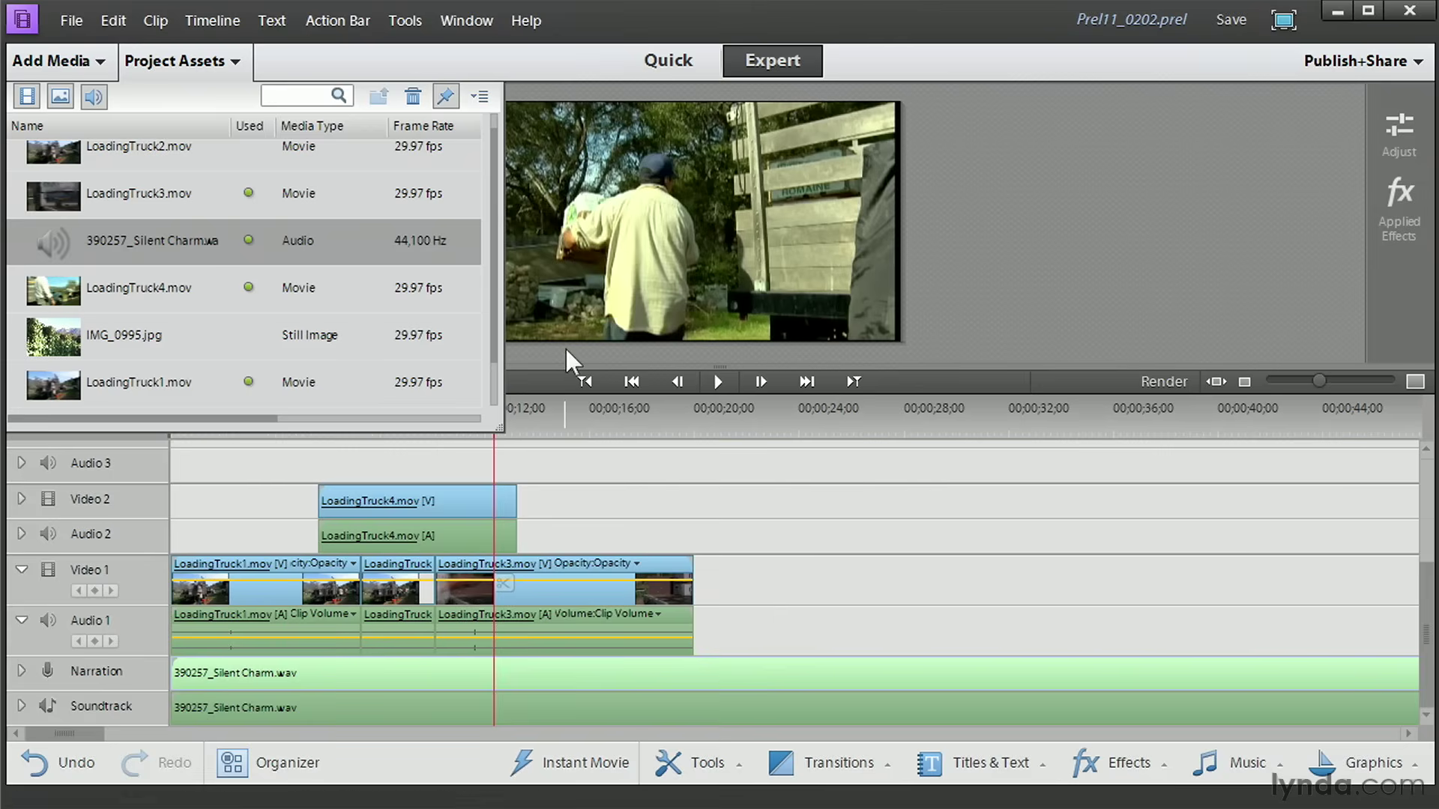
{"action": "left_click", "coordinate": [152, 64]}
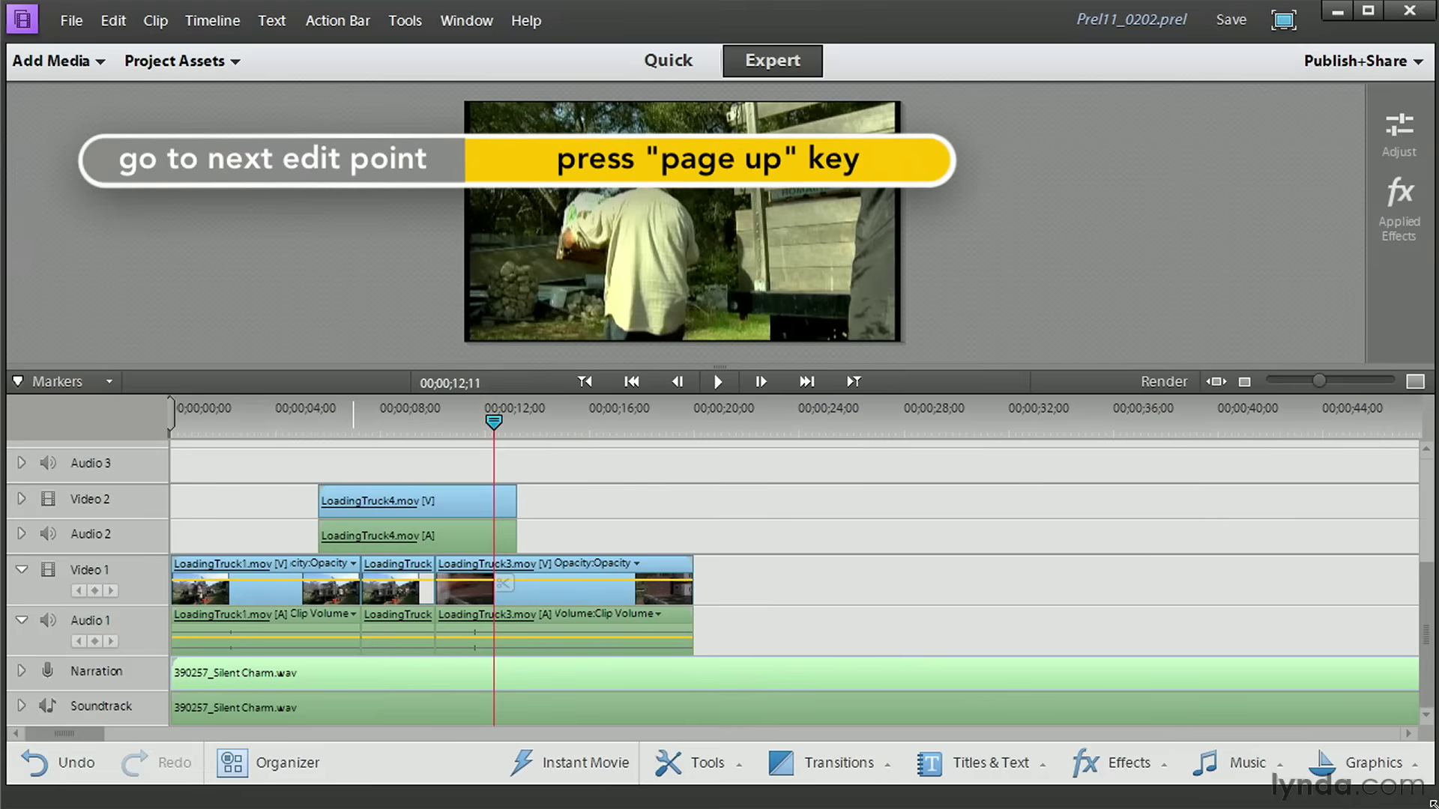
Deselect the Narration clip and move the playhead to the 00;00;07;09 edit point
{"action": "left_click", "coordinate": [968, 562]}
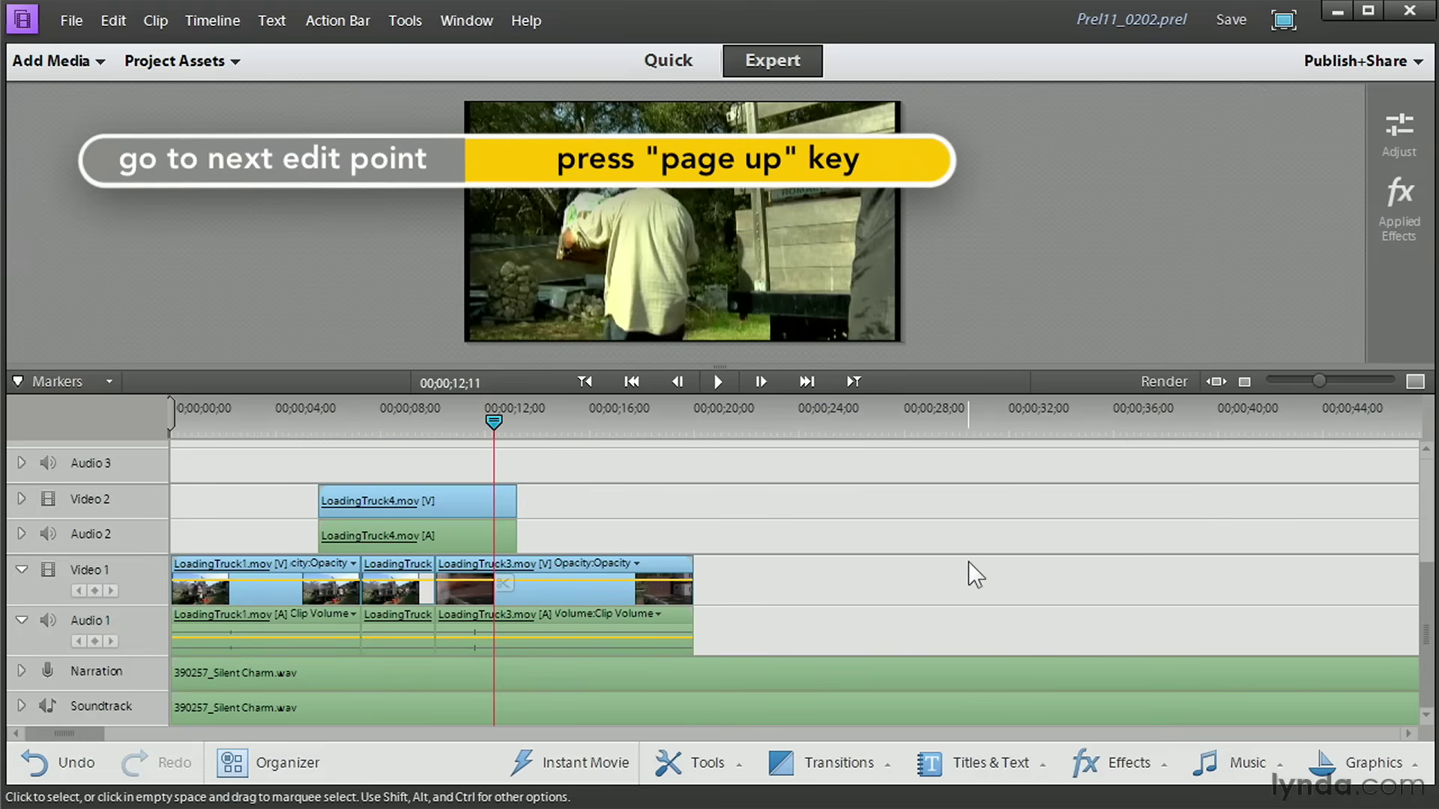
{"action": "key", "text": "Page_Down"}
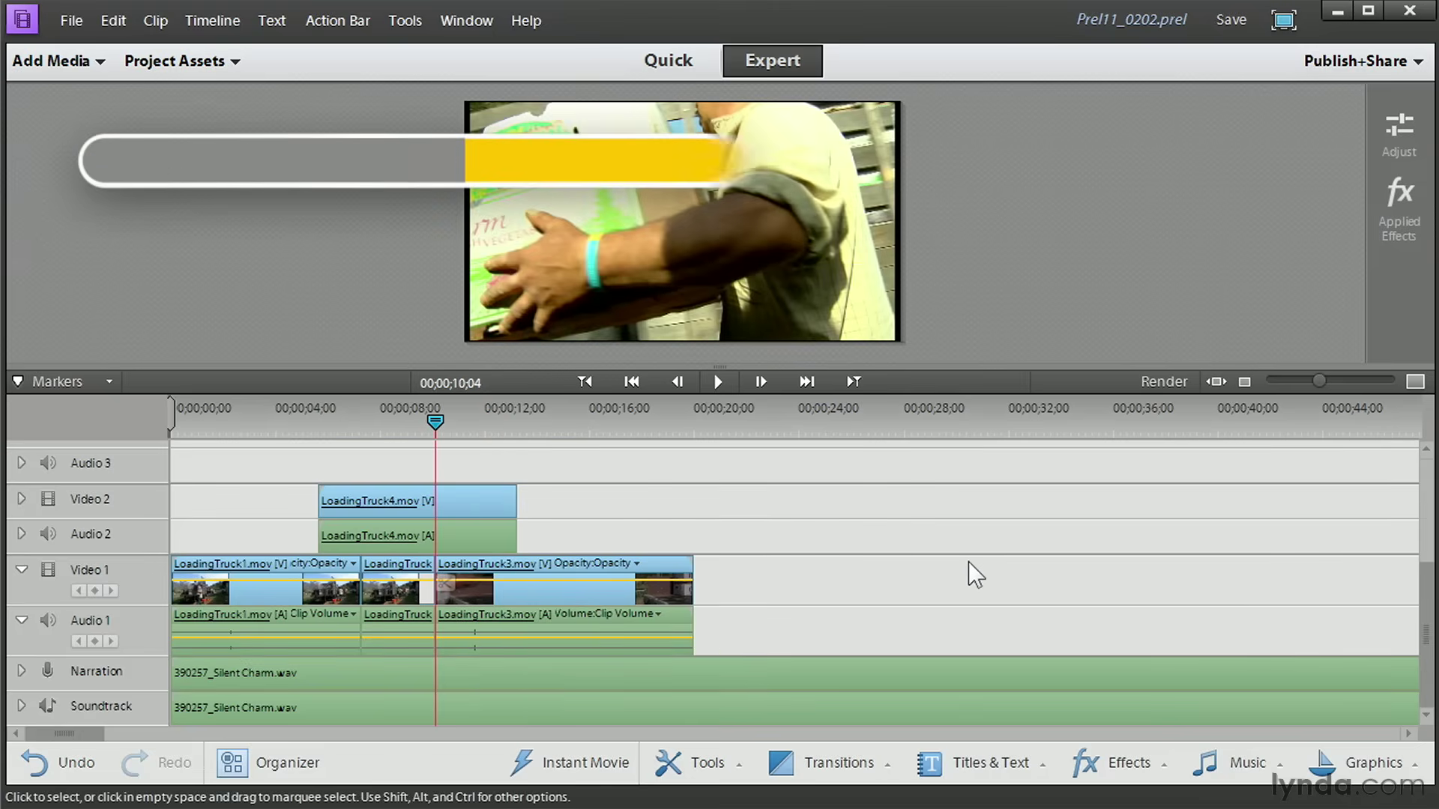
{"action": "key", "text": "Page_Down"}
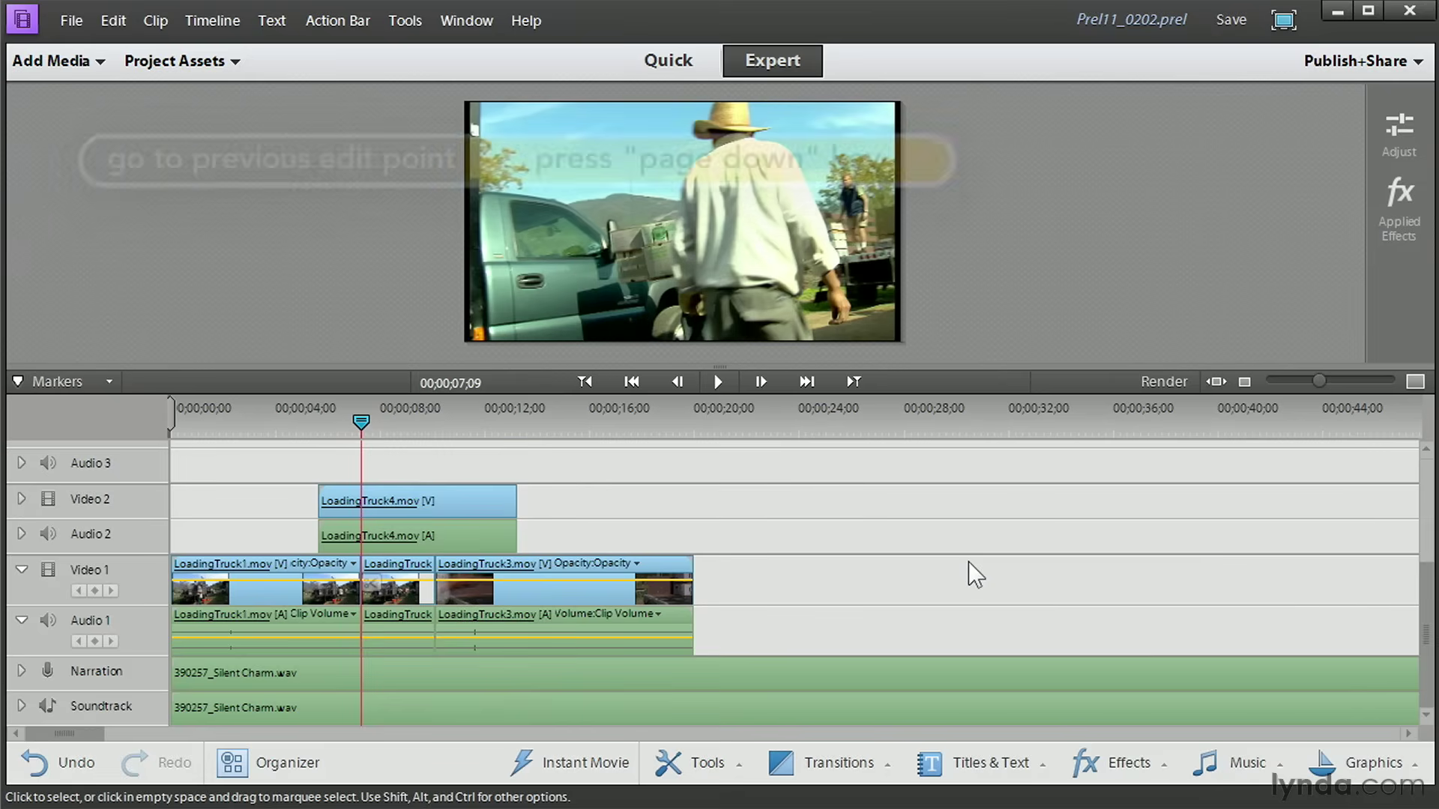
Insert LoadingTruck4.mov into Video 1 at the 00;00;07;09 playhead from Project Assets
{"action": "left_click", "coordinate": [148, 63]}
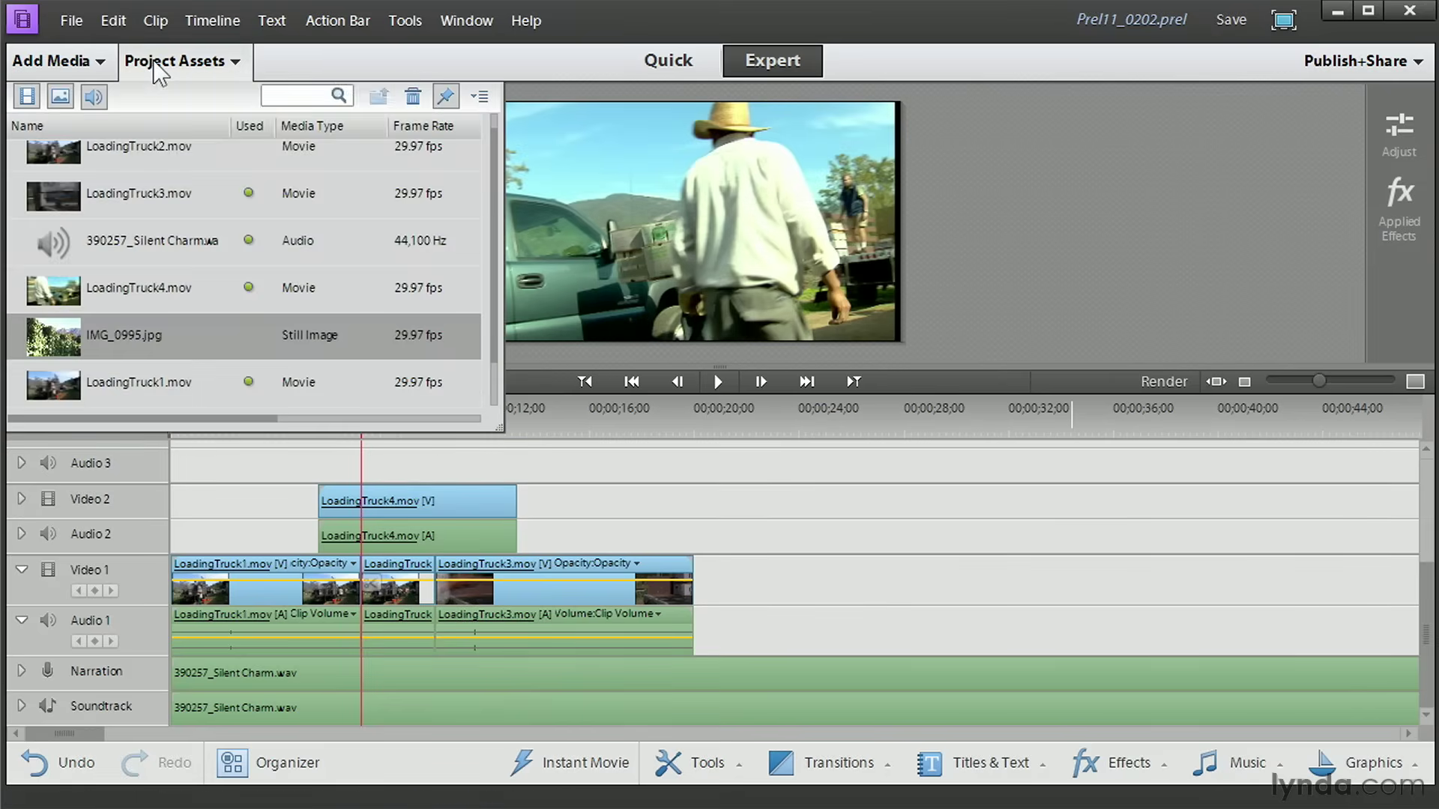
{"action": "left_click_drag", "start_coordinate": [52, 292], "coordinate": [353, 599]}
{"action": "left_click", "coordinate": [186, 66]}
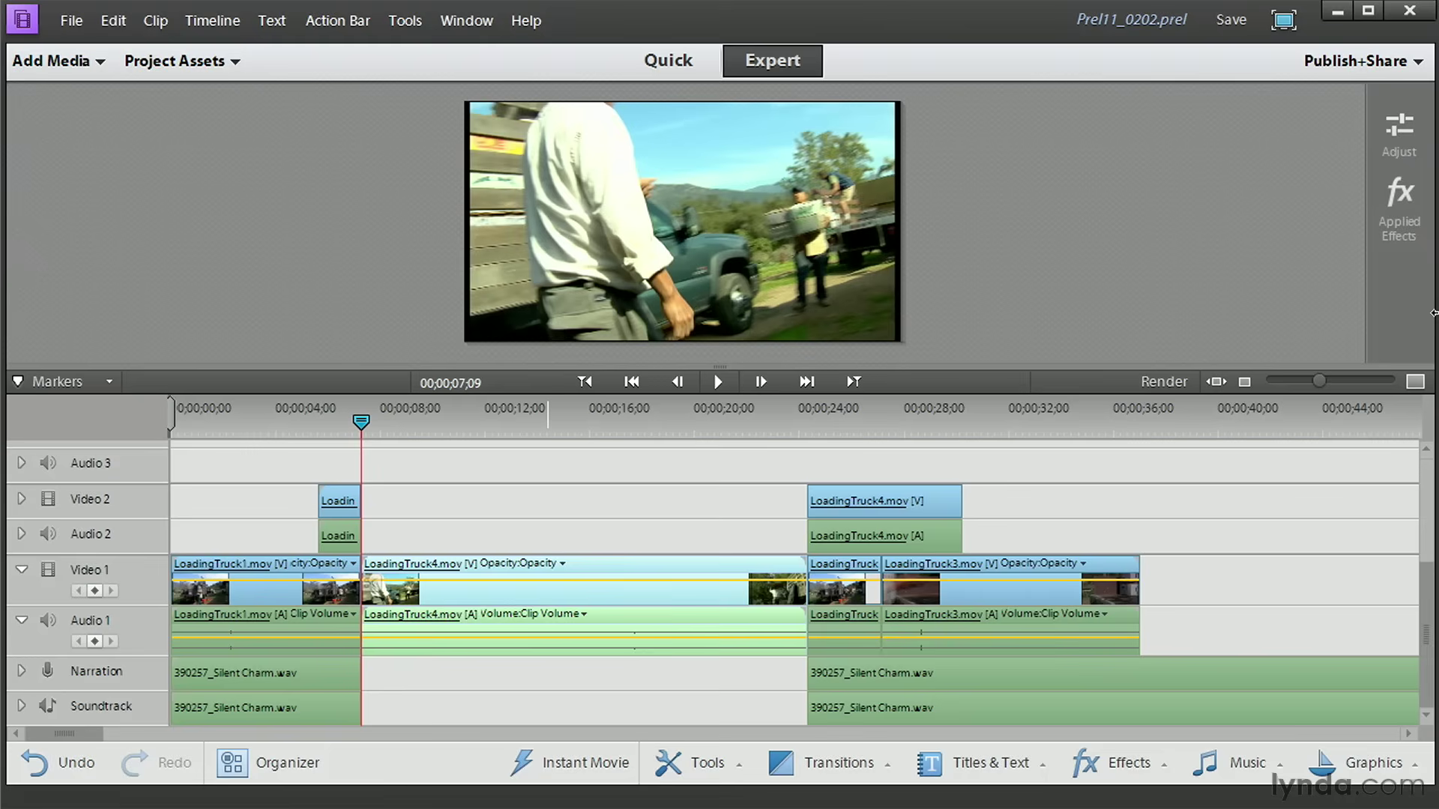
Undo the insert, then add LoadingTruck4 via Monitor's 'Insert after this Scene', keeping audio tracks whole
{"action": "key", "text": "ctrl+z"}
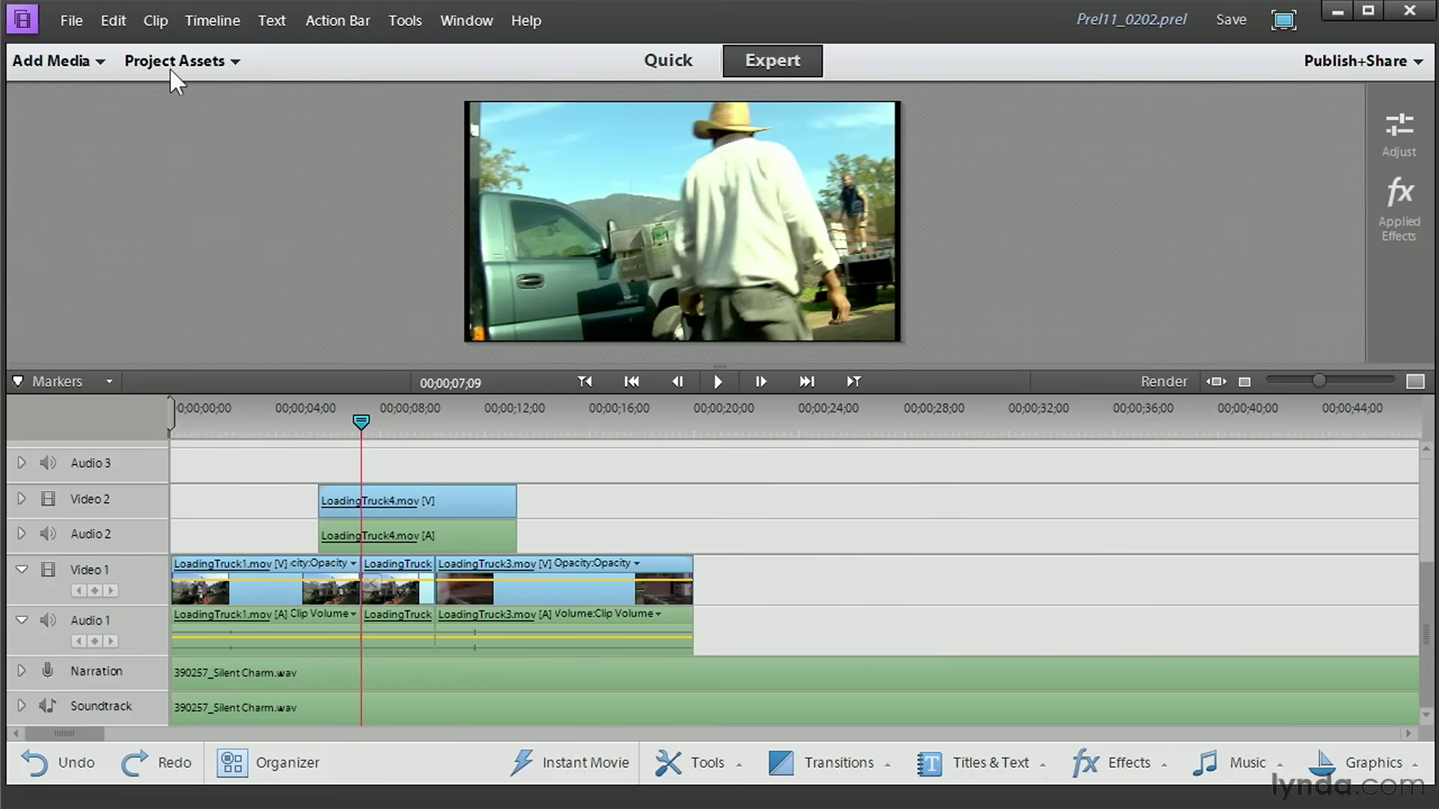
{"action": "left_click", "coordinate": [193, 66]}
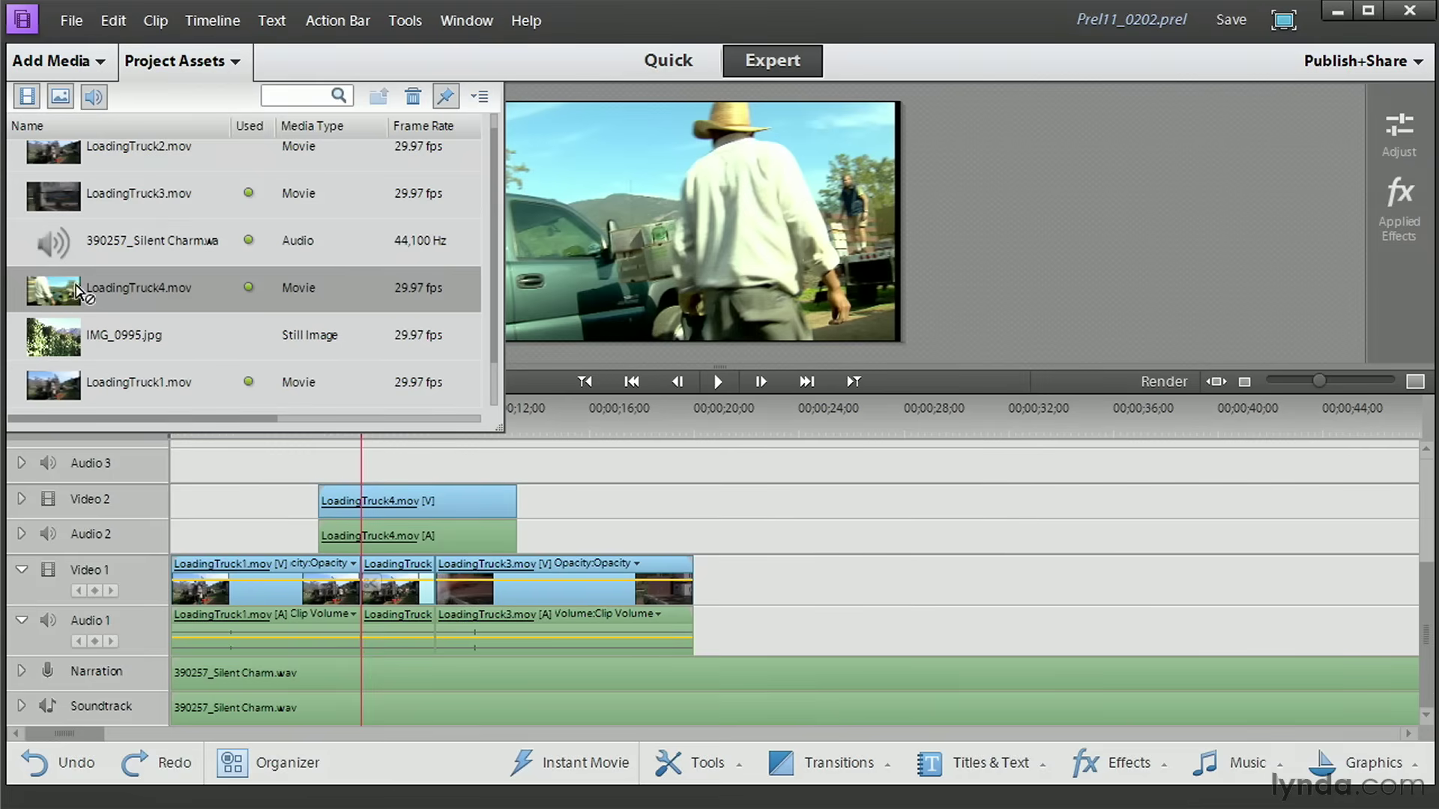
{"action": "left_click_drag", "start_coordinate": [715, 224], "coordinate": [718, 220]}
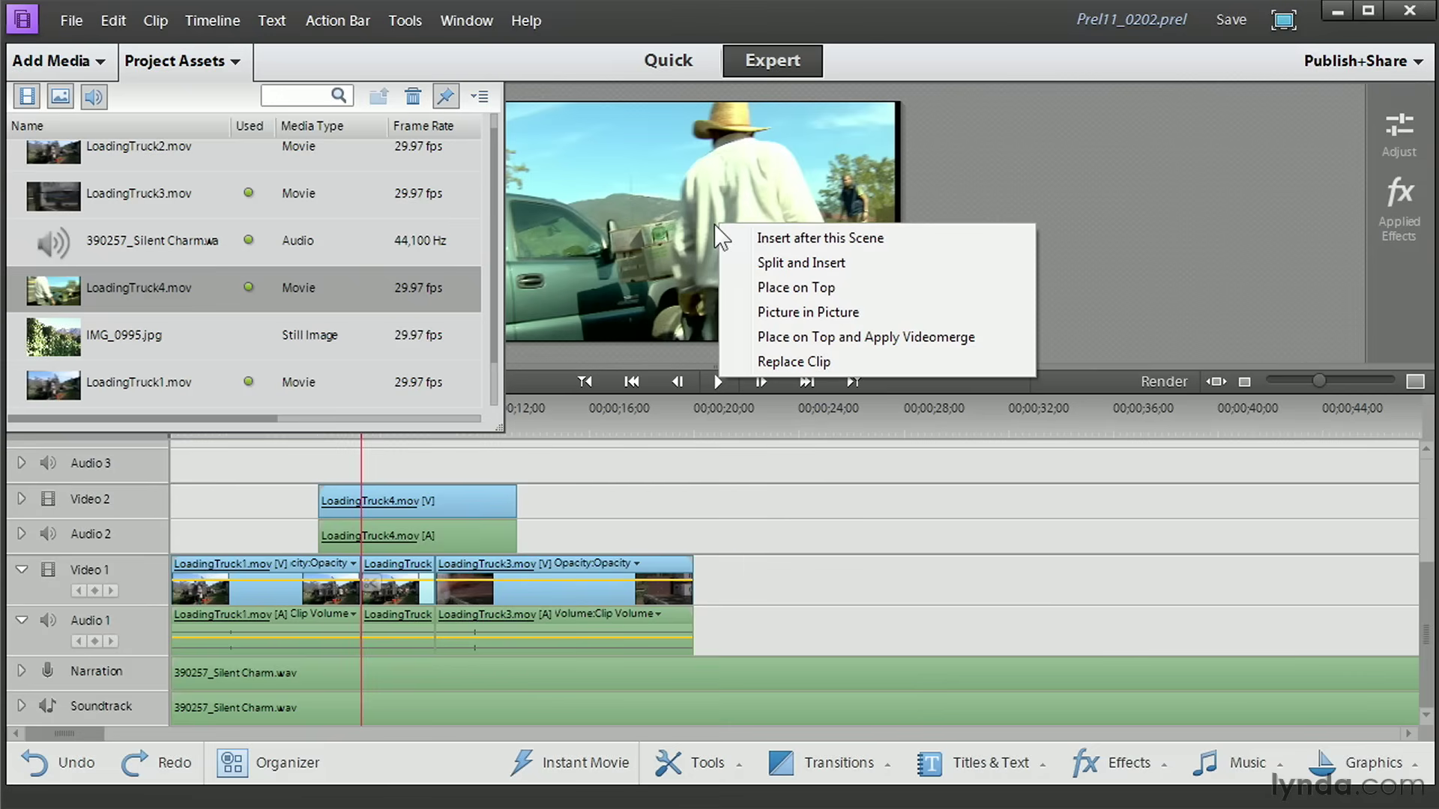
{"action": "left_click", "coordinate": [772, 237]}
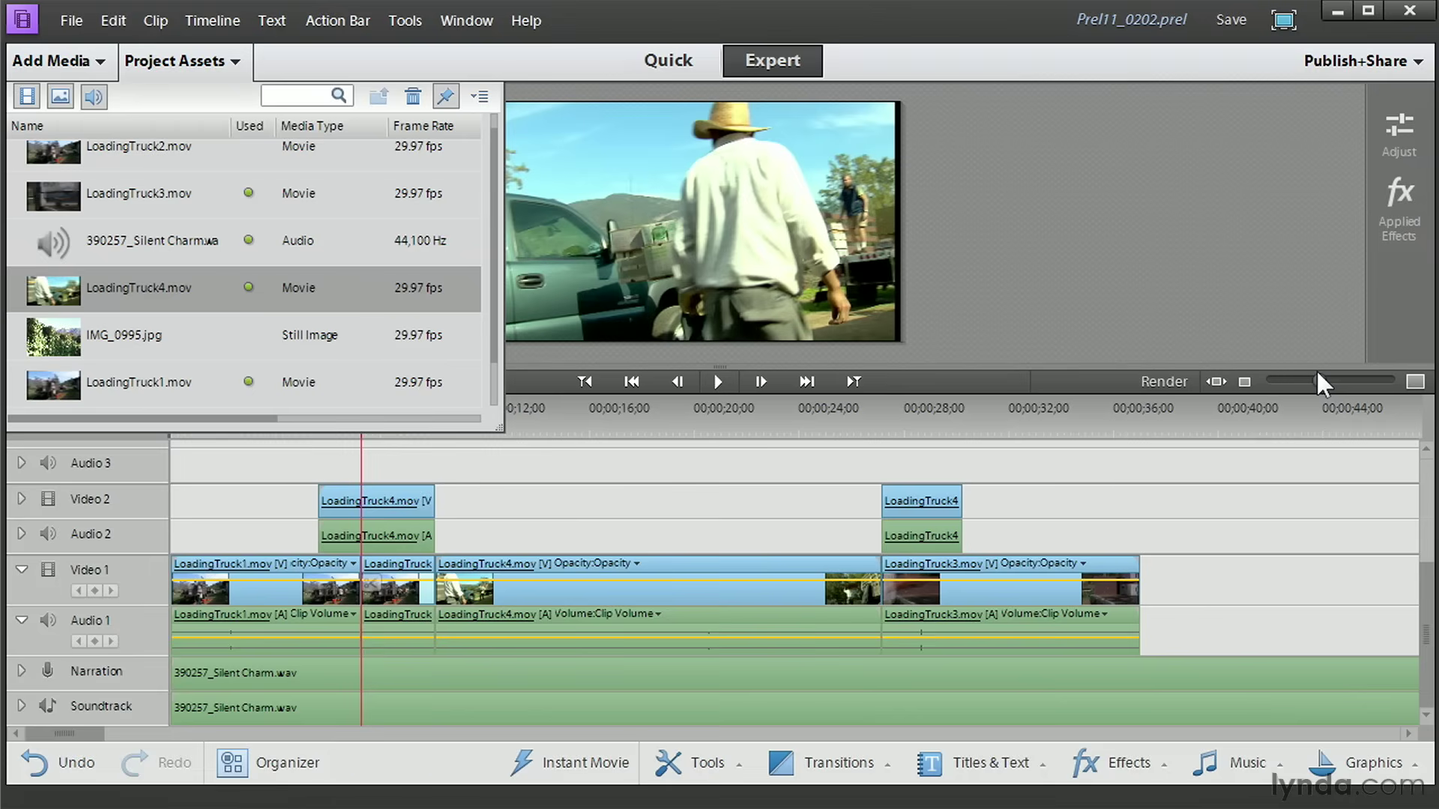
{"action": "left_click", "coordinate": [197, 61]}
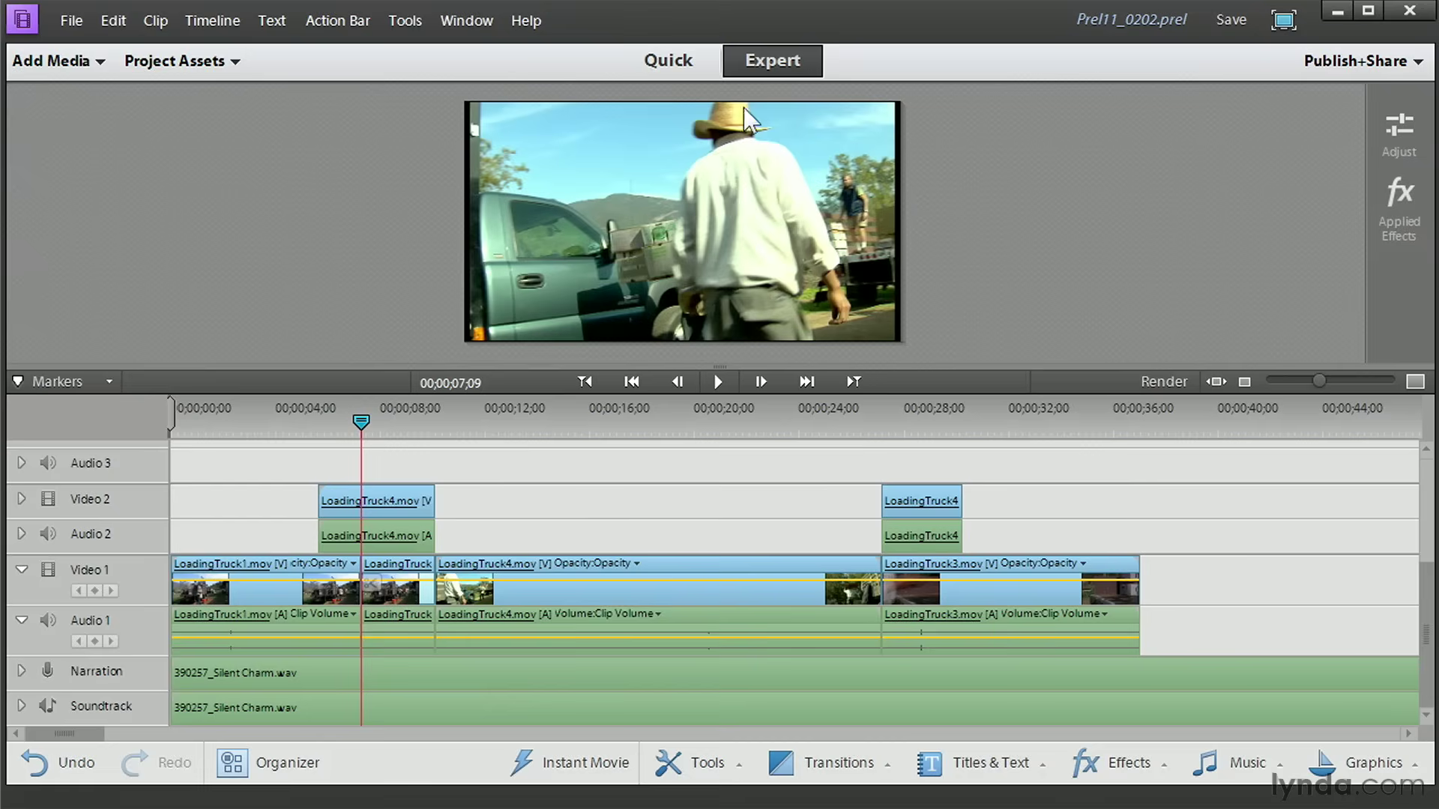
Switch the workspace from Expert view to Quick view to see the clip sequence
{"action": "left_click", "coordinate": [655, 61]}
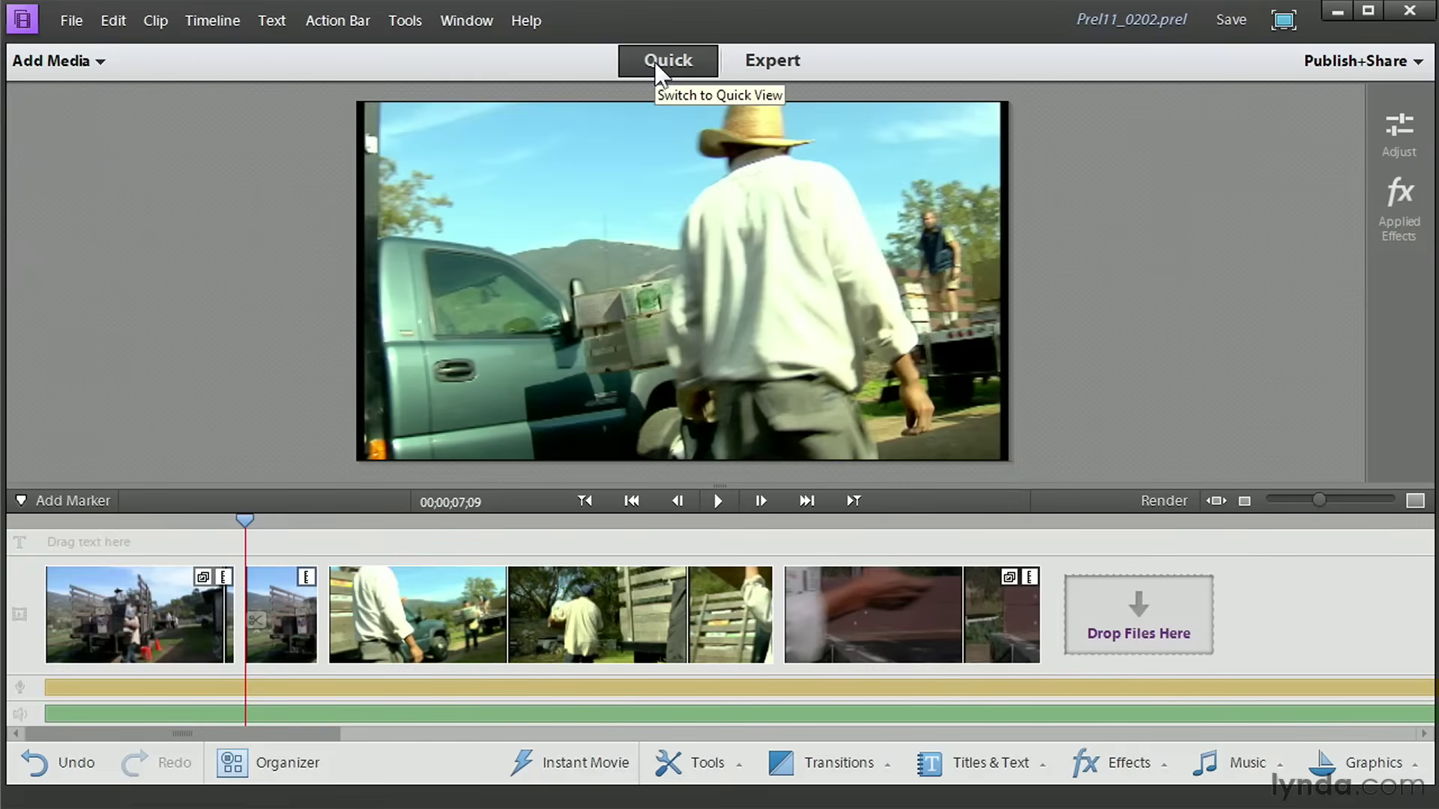